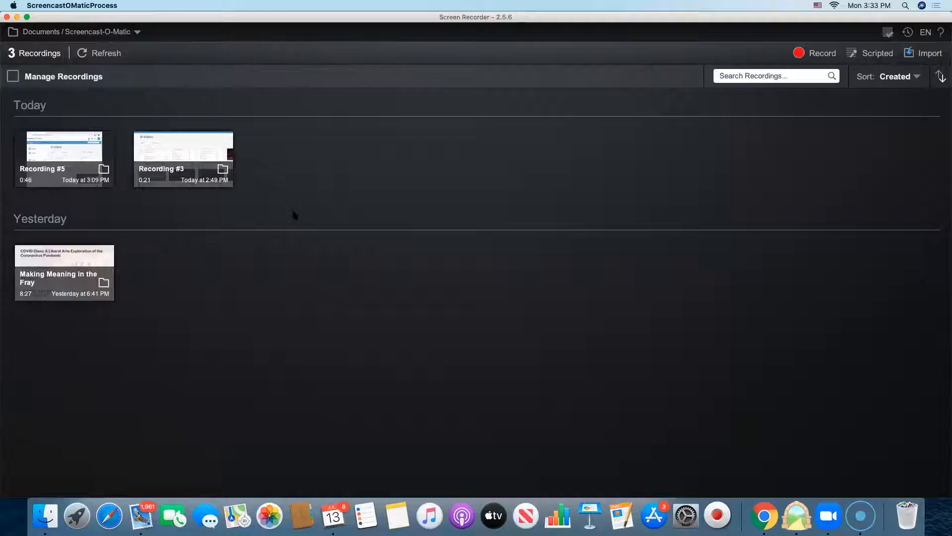
# - Open Recording #5 in the video editor
pyautogui.click(74, 154)
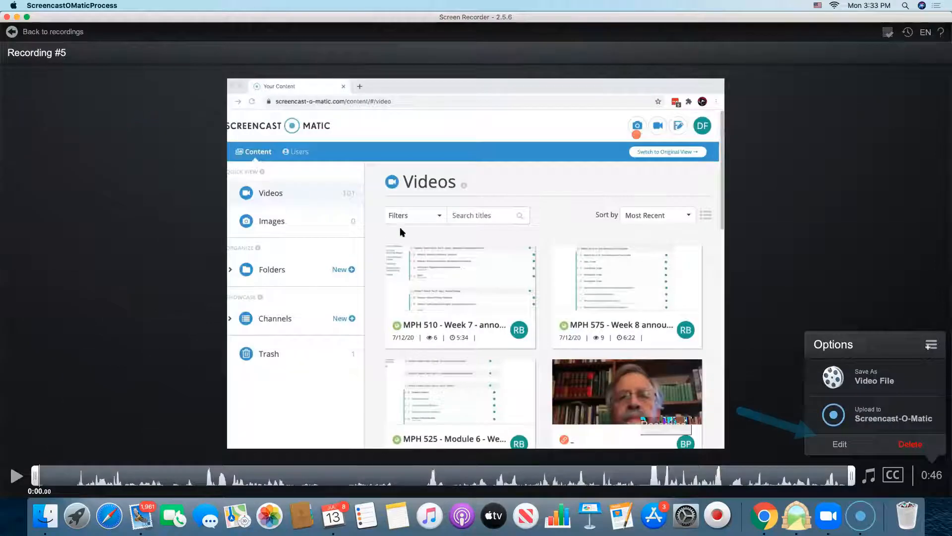
pyautogui.click(838, 444)
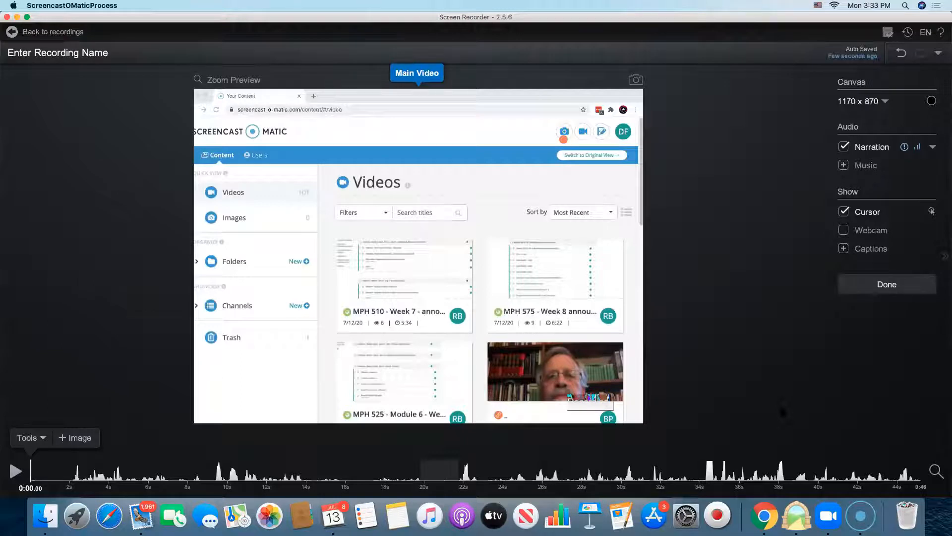
pyautogui.click(557, 284)
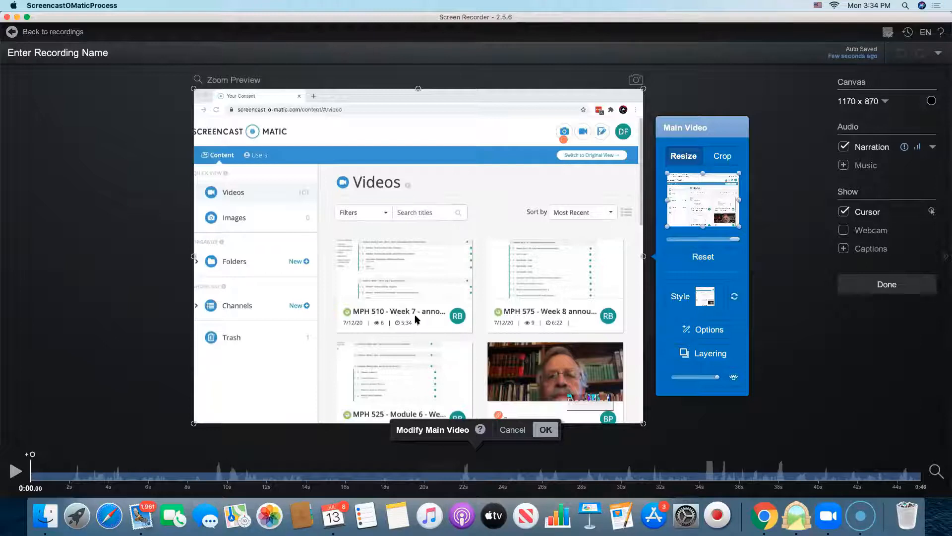
pyautogui.click(502, 429)
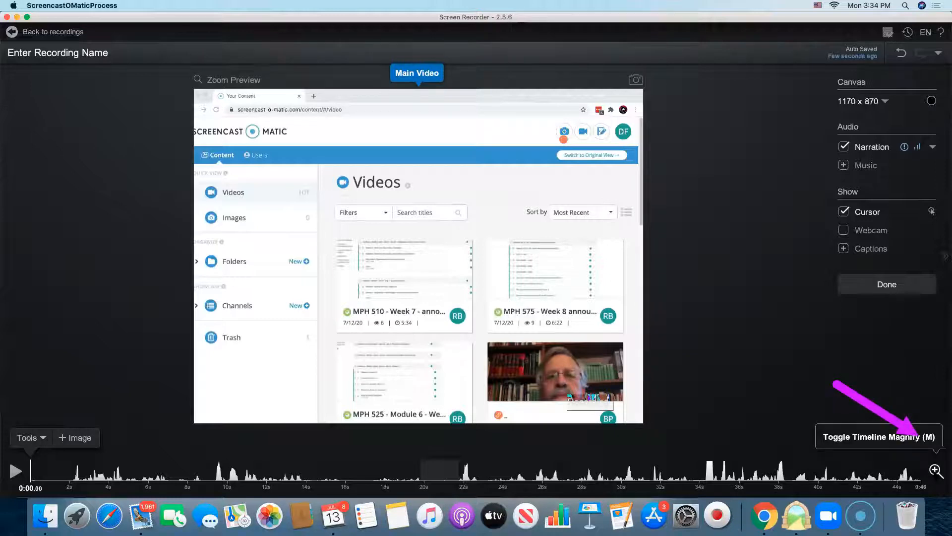
pyautogui.click(936, 472)
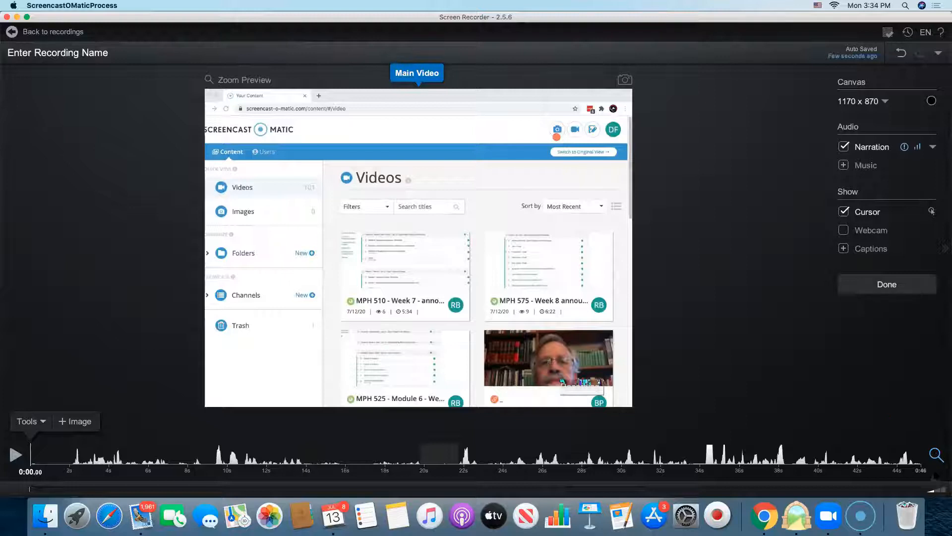
pyautogui.click(936, 455)
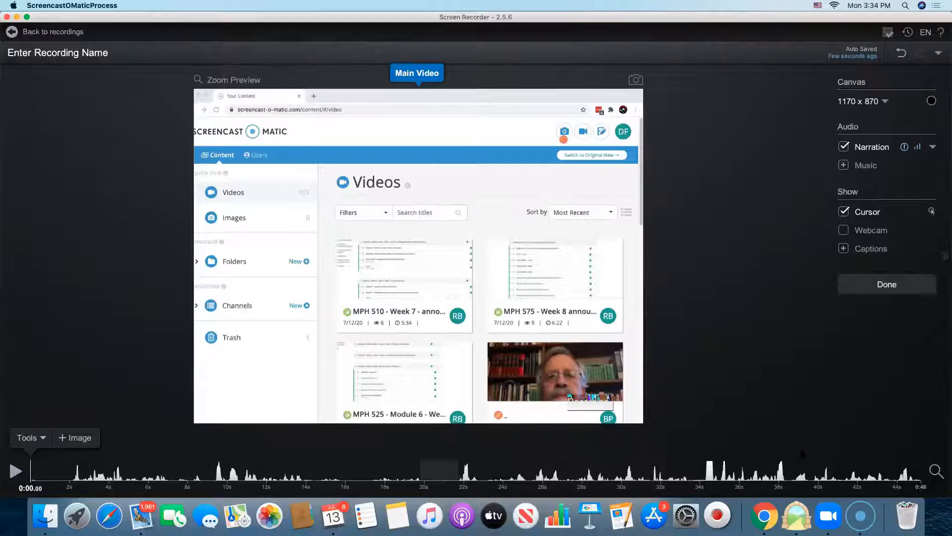
pyautogui.moveTo(31, 472); pyautogui.dragTo(607, 471)
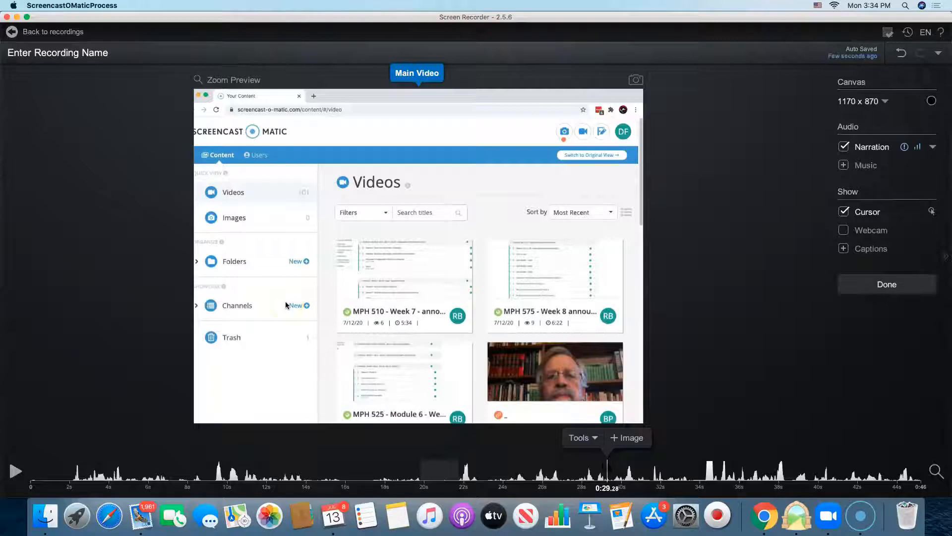
pyautogui.moveTo(607, 471); pyautogui.dragTo(49, 471)
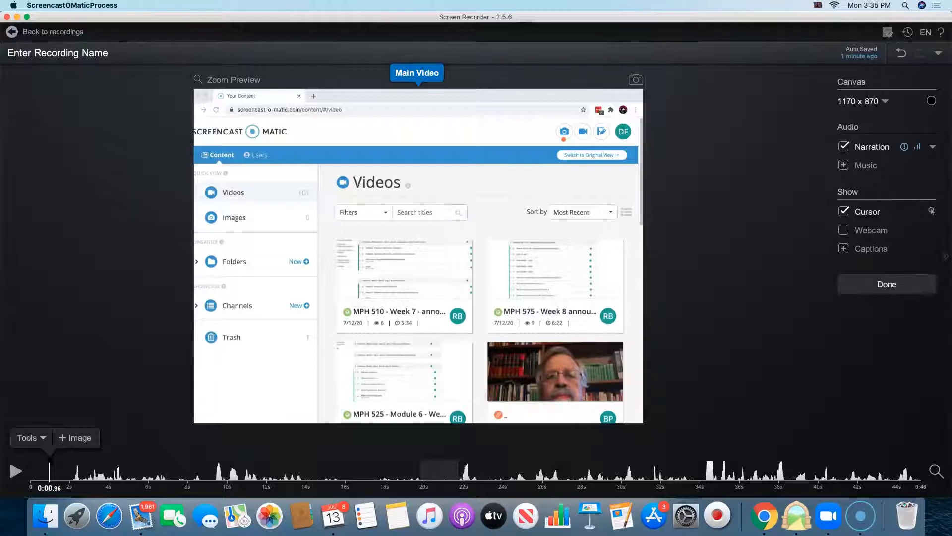
# - Start modifying the main video and add an edit point at 0:04.00 on the timeline
pyautogui.click(250, 347)
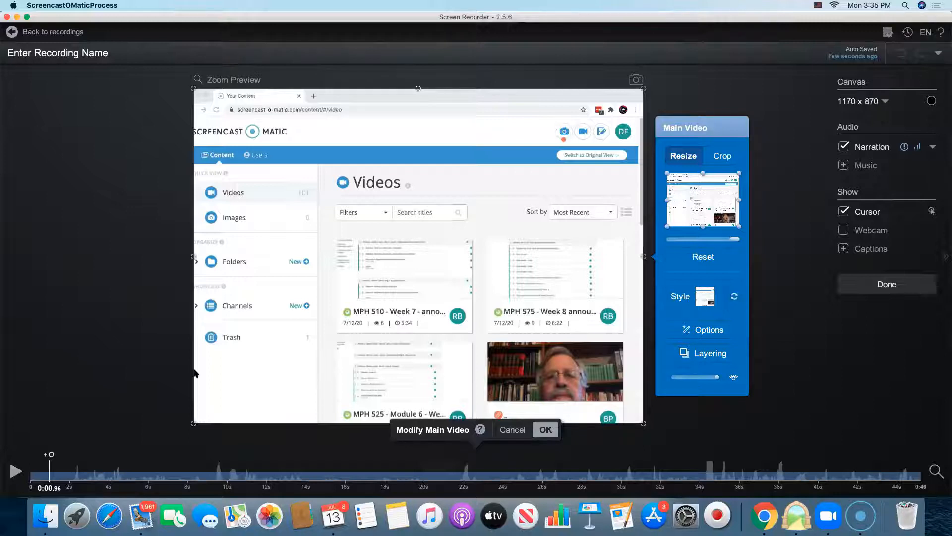
pyautogui.press('space')
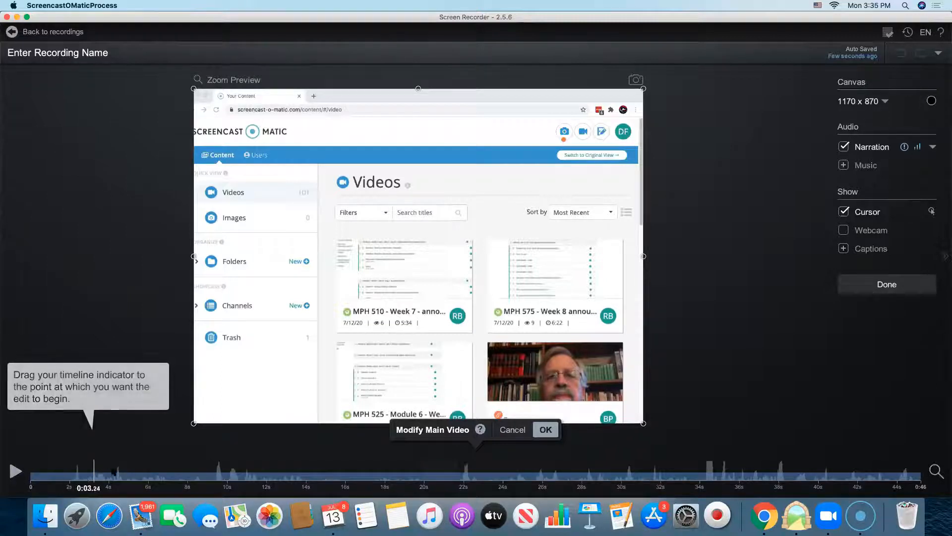
pyautogui.moveTo(115, 471); pyautogui.dragTo(109, 474)
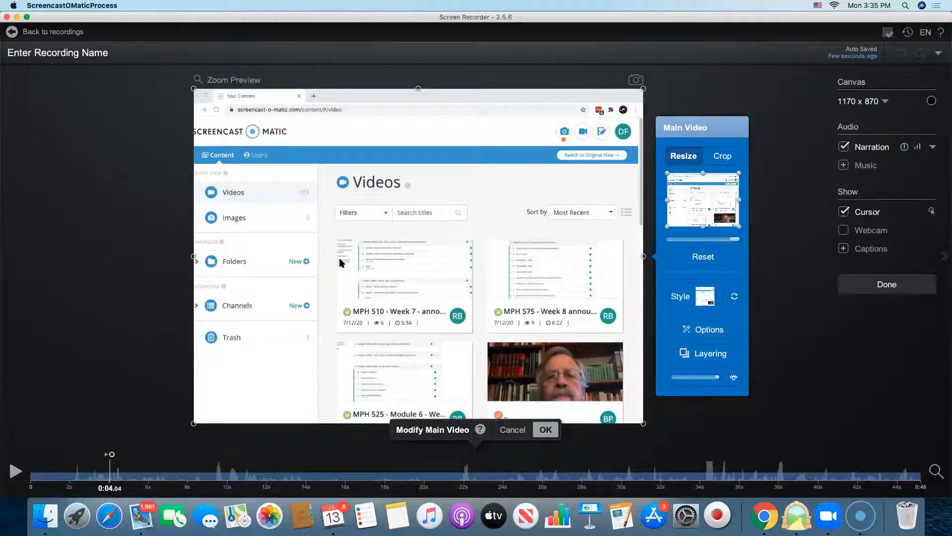
pyautogui.press('Left')
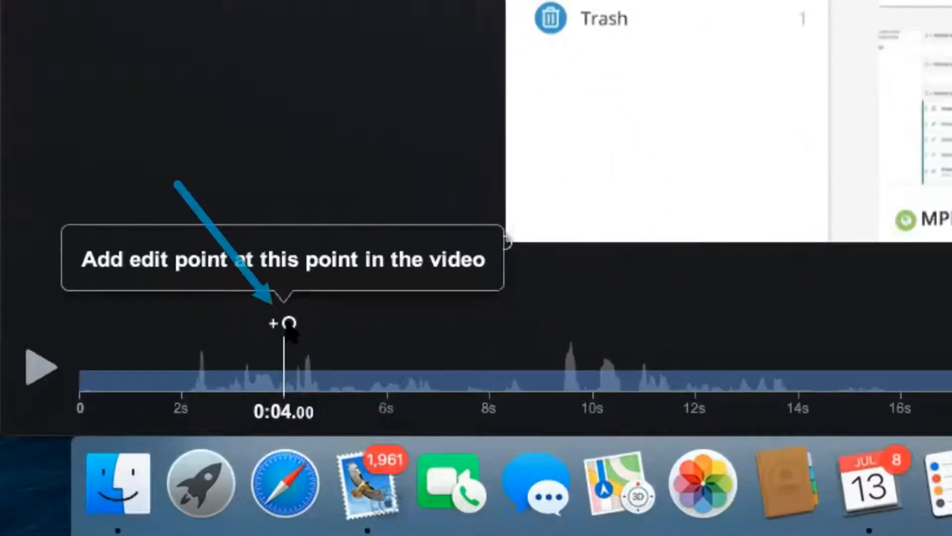
pyautogui.click(289, 323)
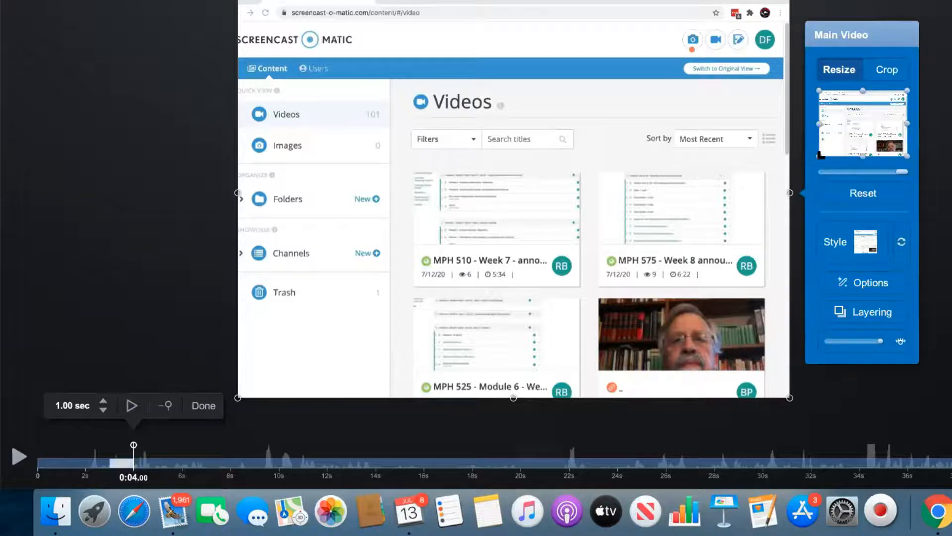
# - Zoom the main video in on its upper-right corner at the 4-second edit point, preview the transition and apply the change
pyautogui.moveTo(821, 155); pyautogui.dragTo(875, 122)
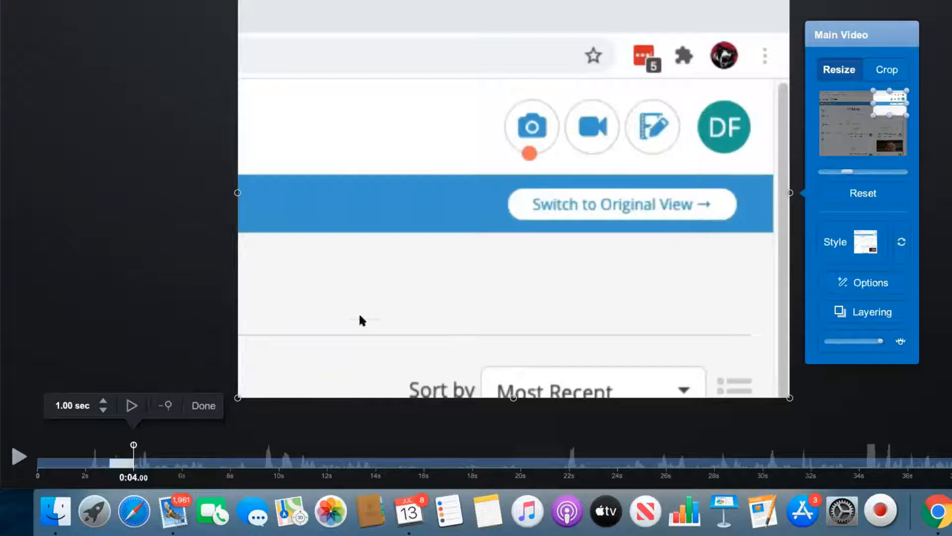
pyautogui.click(131, 405)
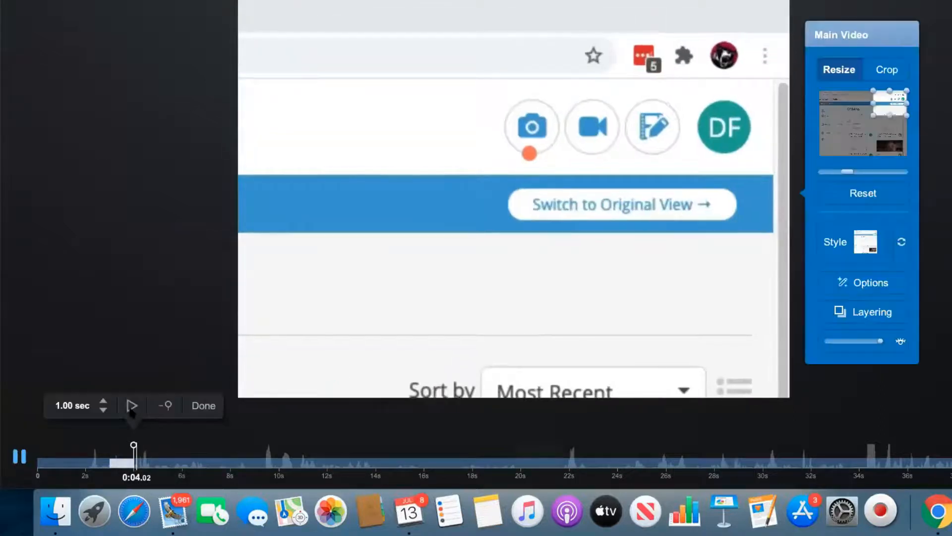
pyautogui.click(203, 405)
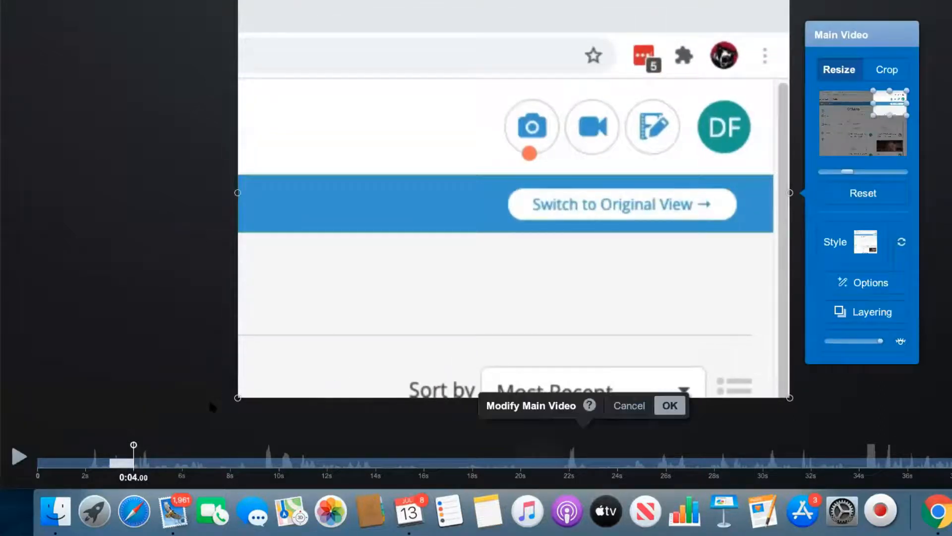
pyautogui.click(670, 406)
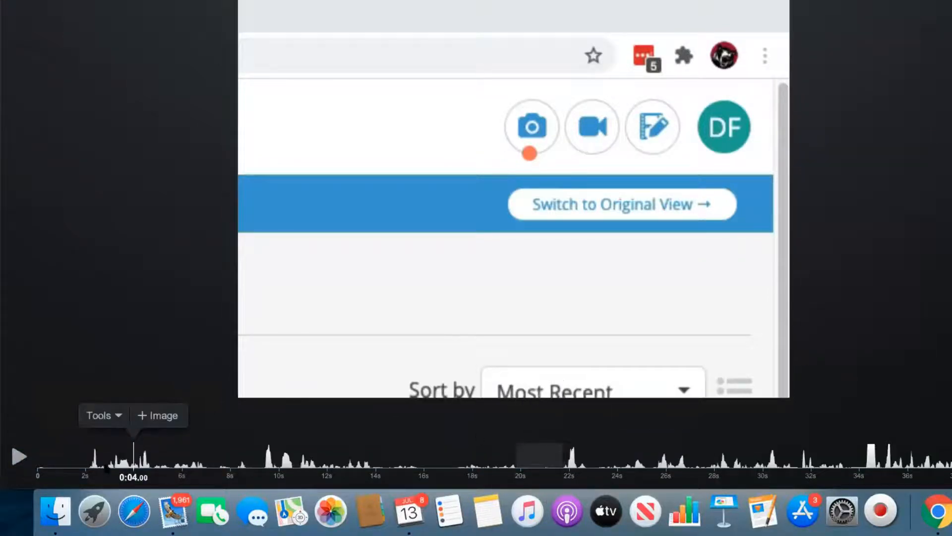
# - Play back the zoom-in from about 0:03.44 to check the transition
pyautogui.click(120, 467)
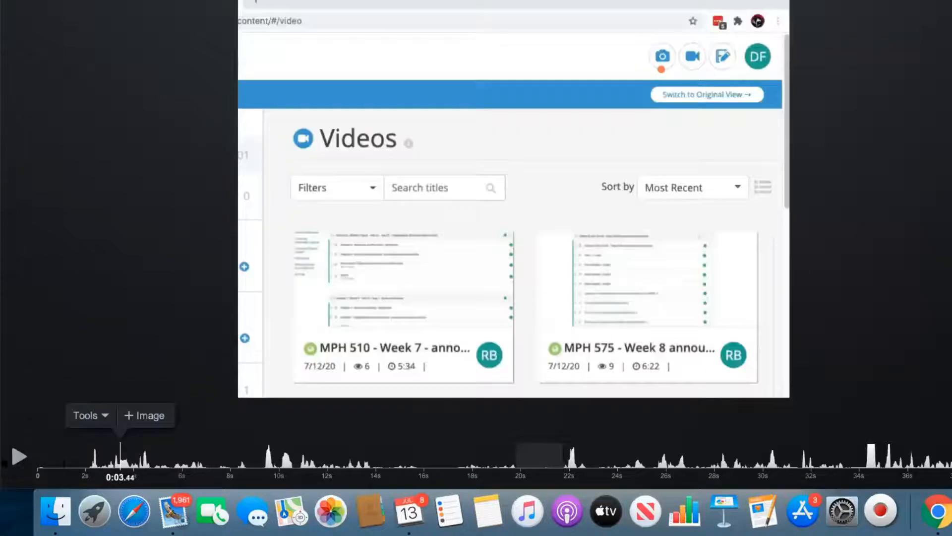
pyautogui.click(19, 456)
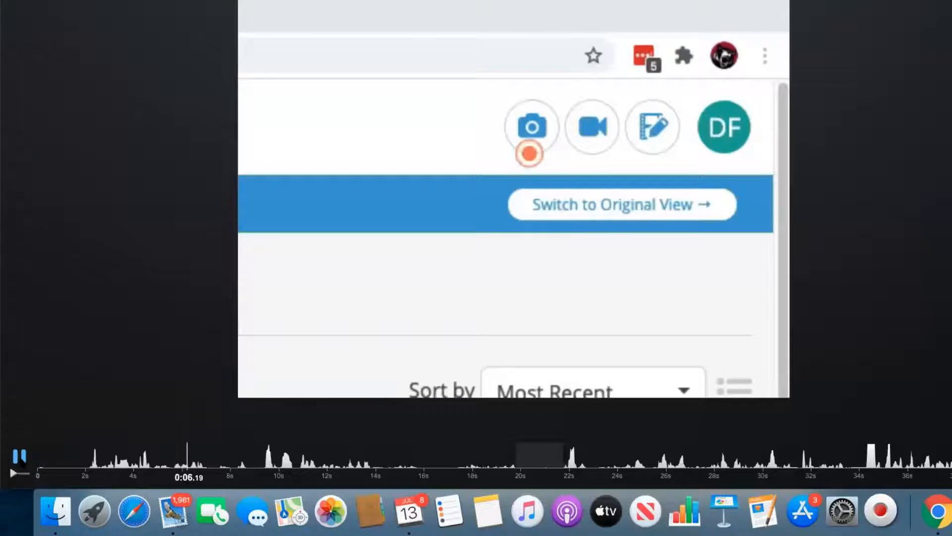
pyautogui.press('space')
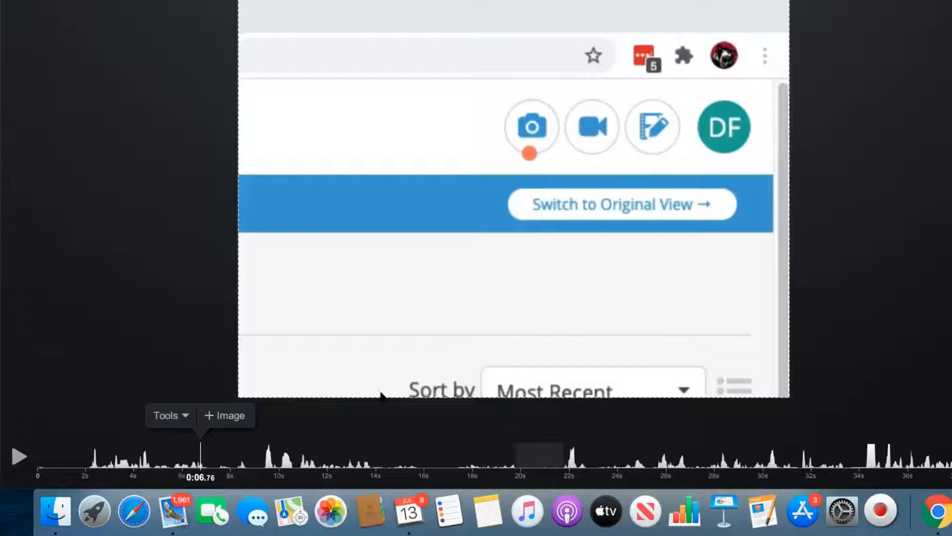
# - Add a second edit point to the main video at 0:08.00
pyautogui.moveTo(201, 461); pyautogui.dragTo(234, 460)
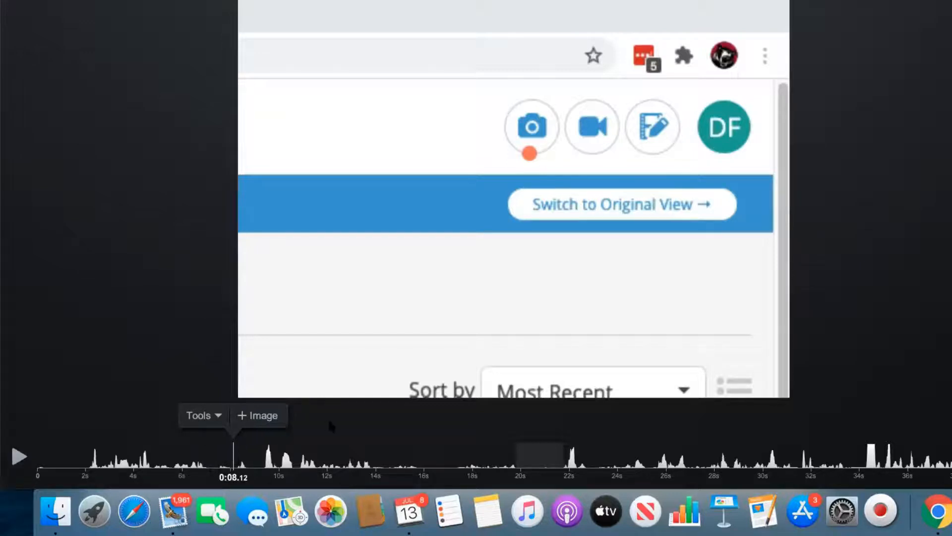
pyautogui.press('Left')
pyautogui.press('Left')
pyautogui.press('Left')
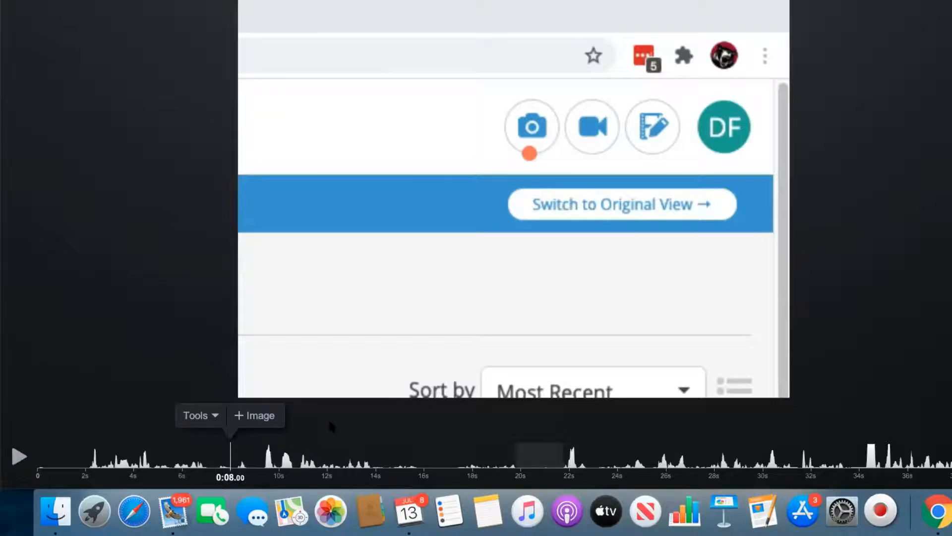
pyautogui.click(445, 253)
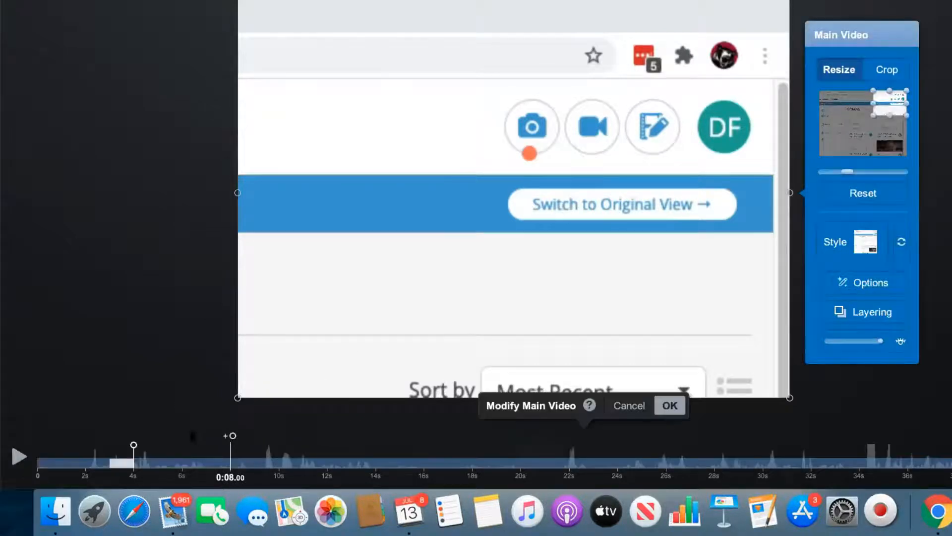
pyautogui.press('Return')
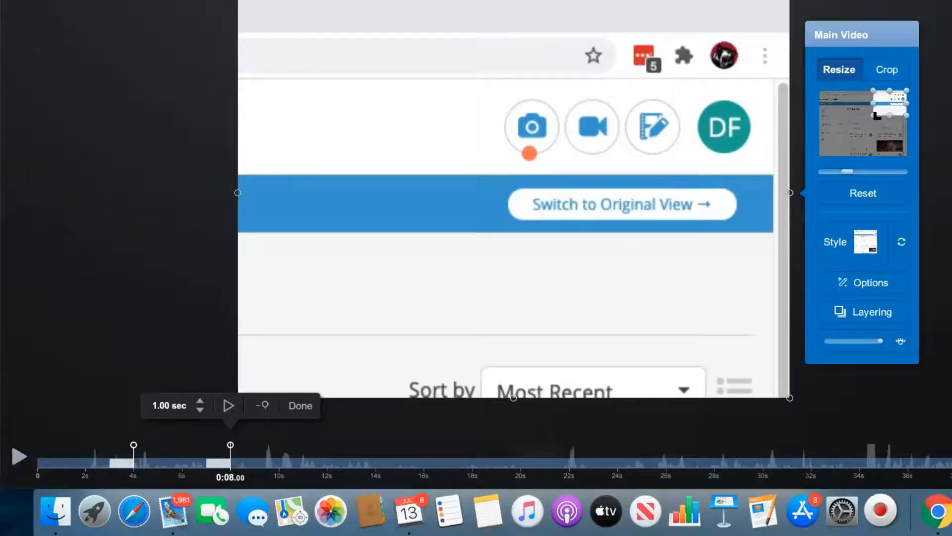
# - Zoom the main video back out to the full frame at the 8-second edit point, preview the transition and apply the change
pyautogui.moveTo(874, 116); pyautogui.dragTo(794, 158)
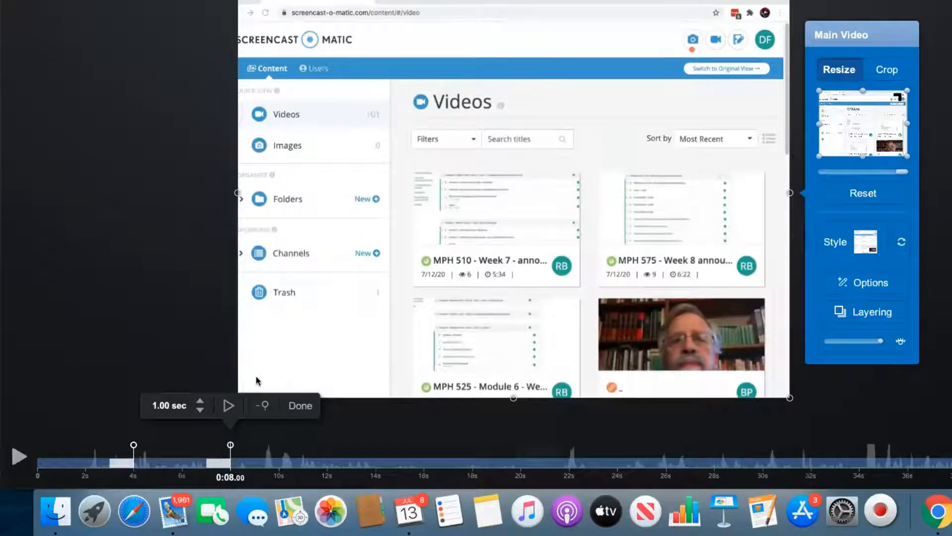
pyautogui.moveTo(907, 91); pyautogui.dragTo(948, 72)
pyautogui.click(226, 407)
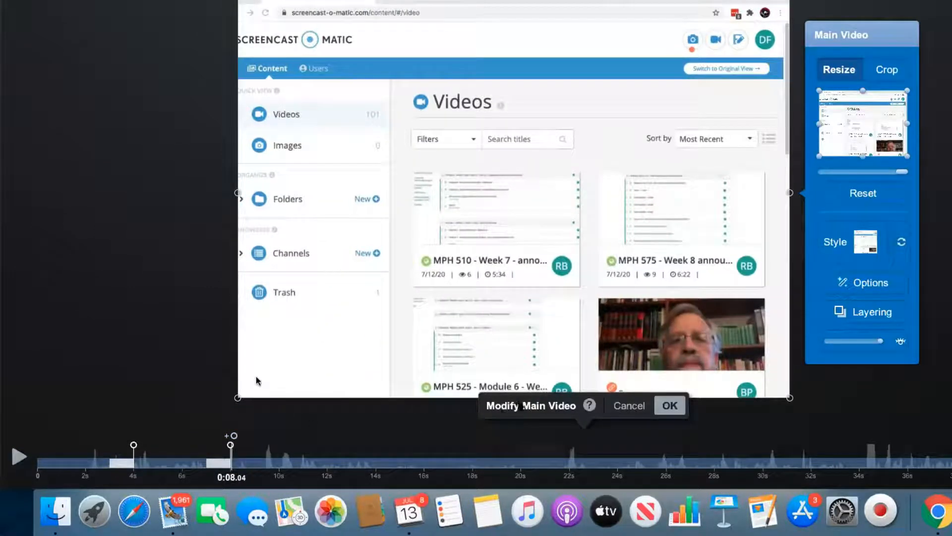
pyautogui.click(670, 405)
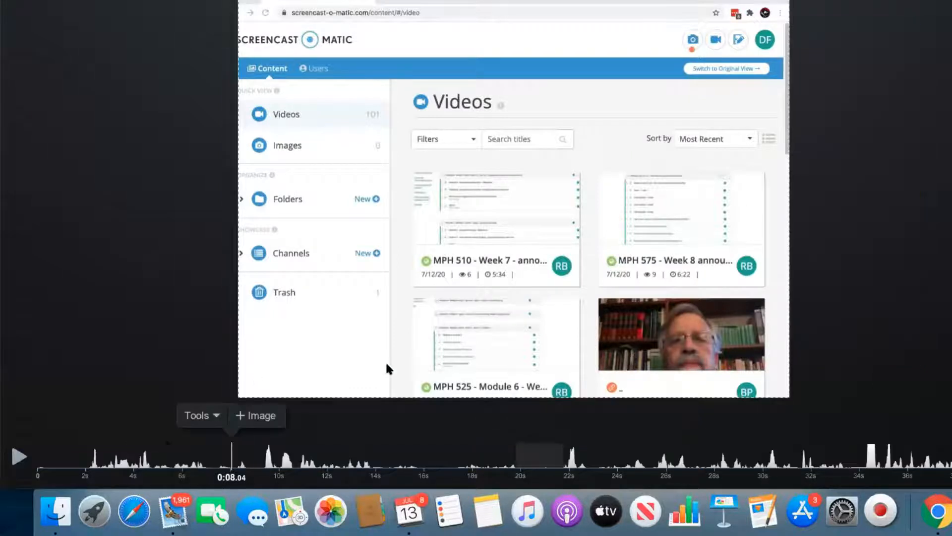
# - Play back both zoom transitions from about 0:03.04 to 0:09.00
pyautogui.click(110, 467)
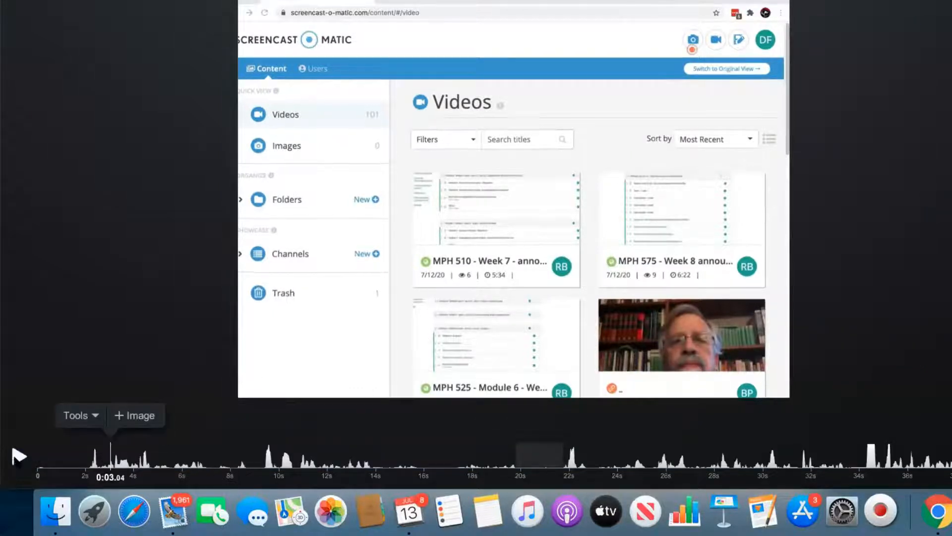
pyautogui.click(19, 455)
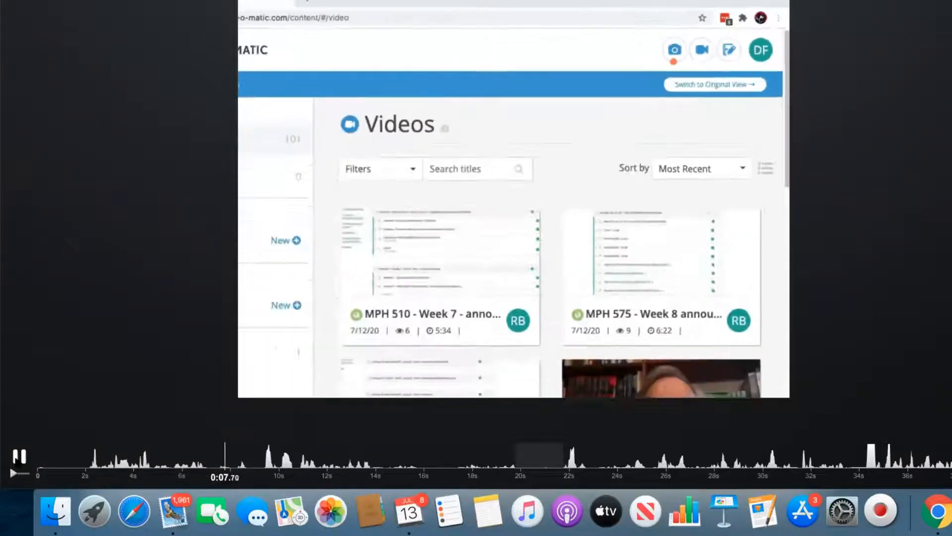
pyautogui.click(19, 455)
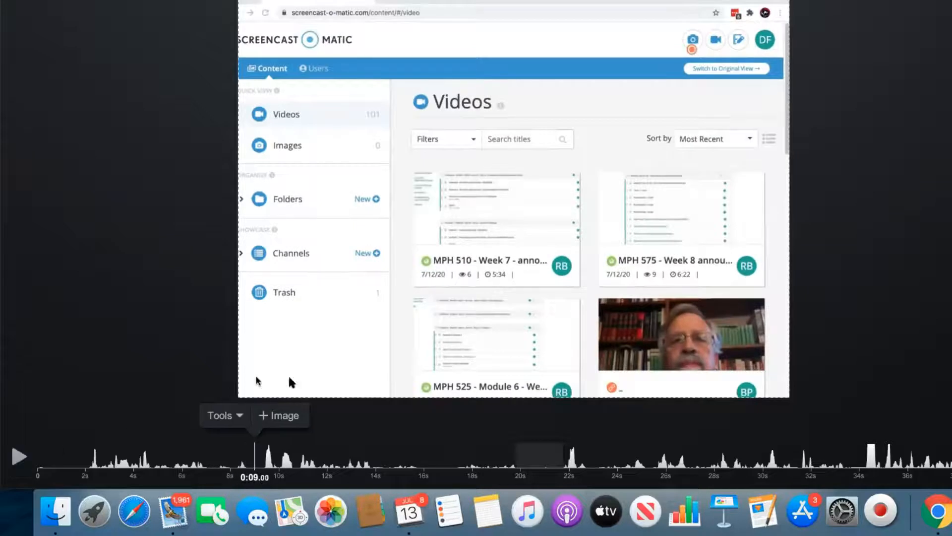
# - Open the main video's modification settings and look through its crop and style options
pyautogui.click(610, 211)
pyautogui.click(895, 70)
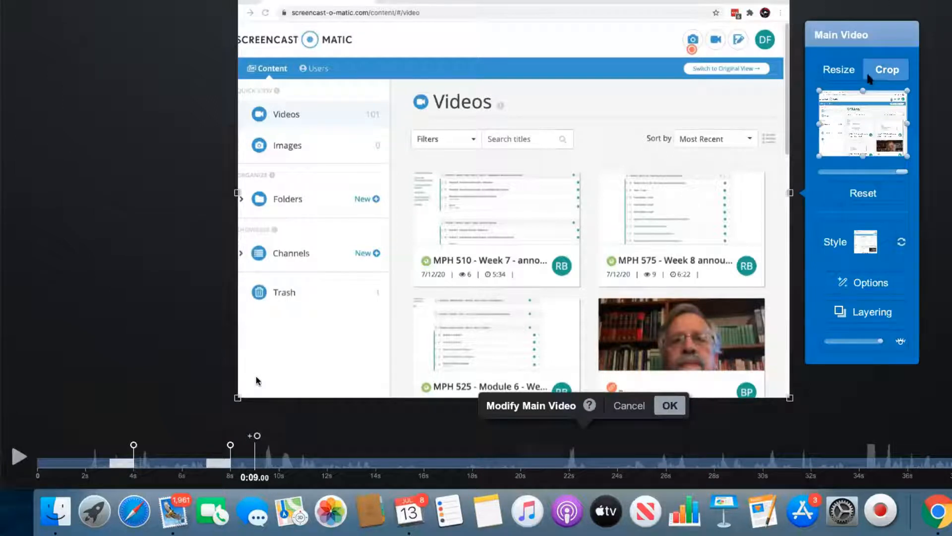
pyautogui.moveTo(823, 156); pyautogui.dragTo(856, 174)
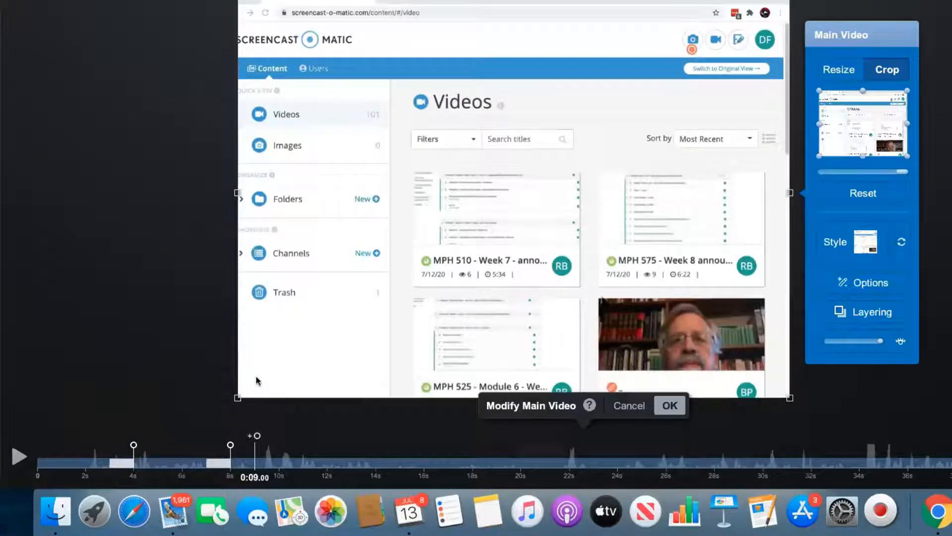
pyautogui.click(866, 242)
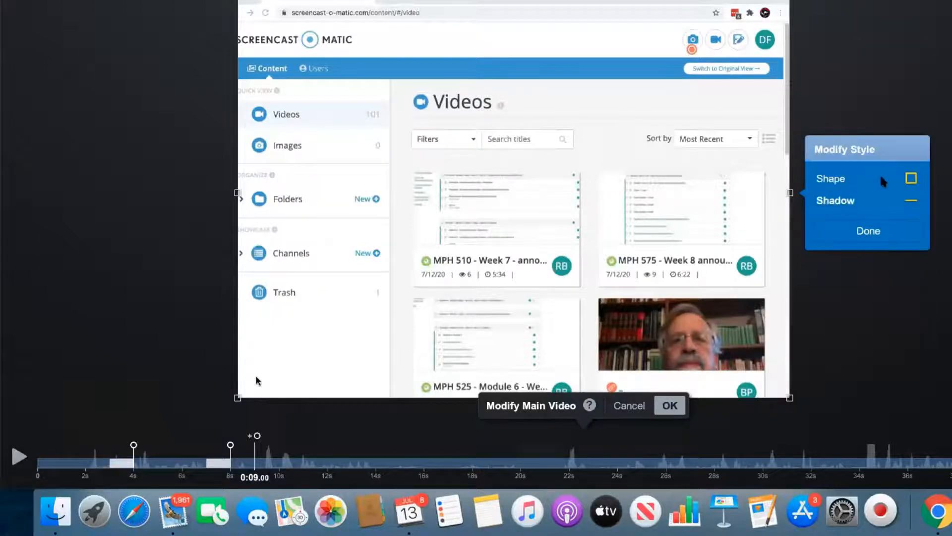
pyautogui.click(838, 229)
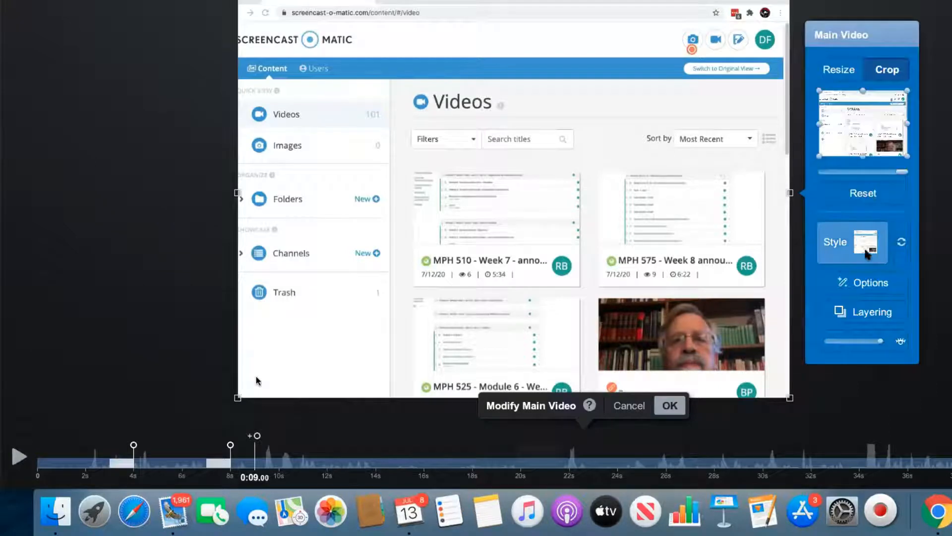
# - Try the horizontal flip and color removal on the main video, switch both off again and close the modification
pyautogui.click(861, 292)
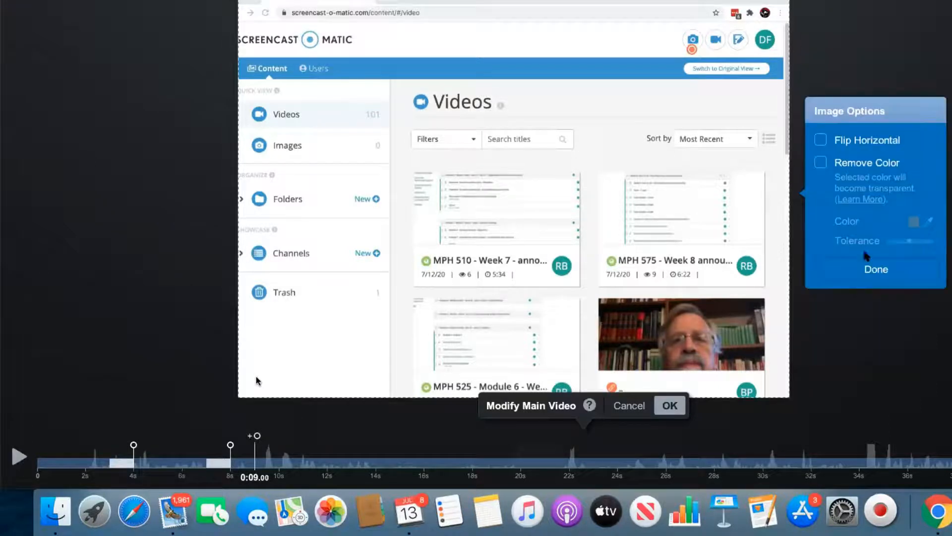
pyautogui.click(822, 141)
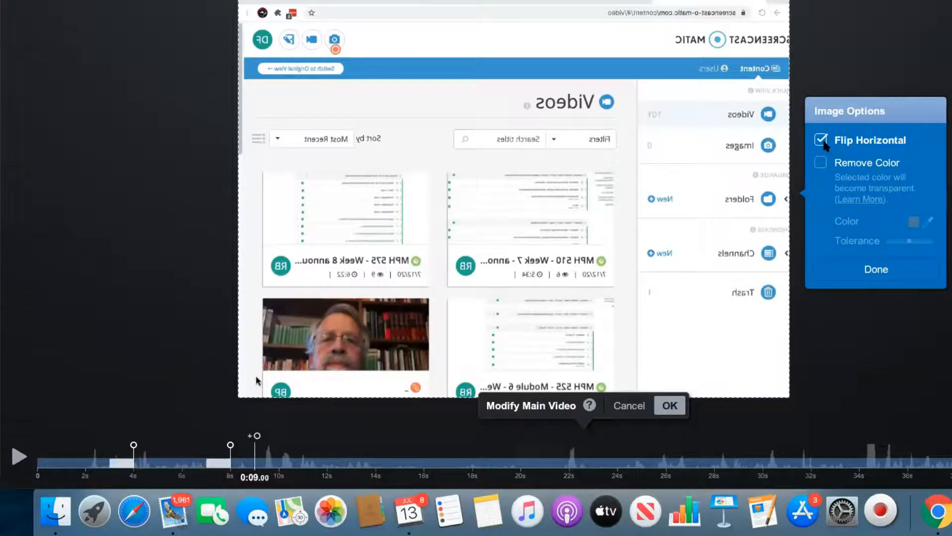
pyautogui.click(822, 140)
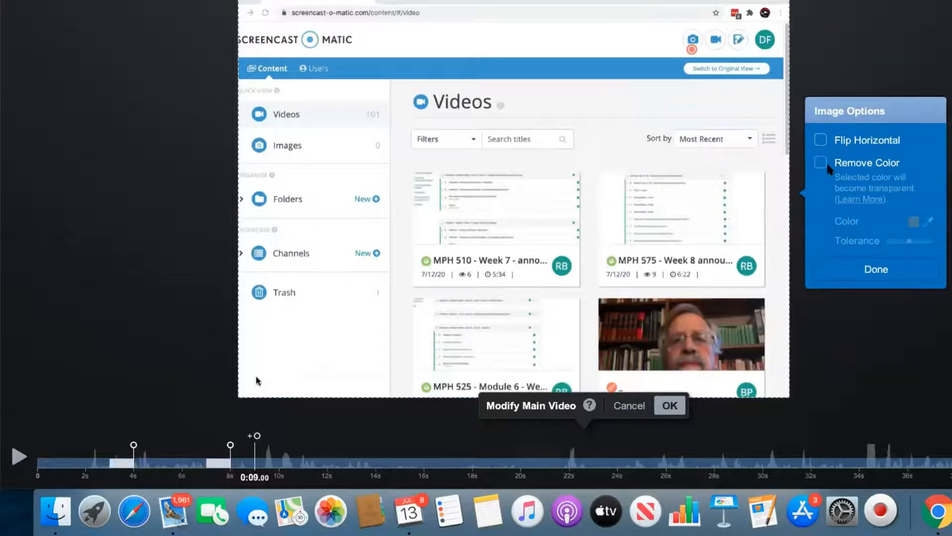
pyautogui.click(826, 165)
pyautogui.click(822, 163)
pyautogui.click(885, 267)
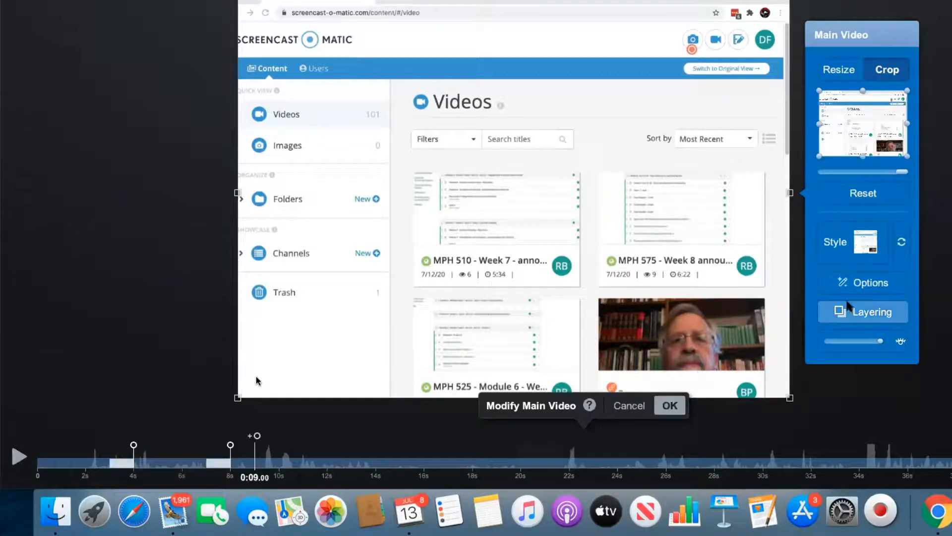
pyautogui.click(667, 406)
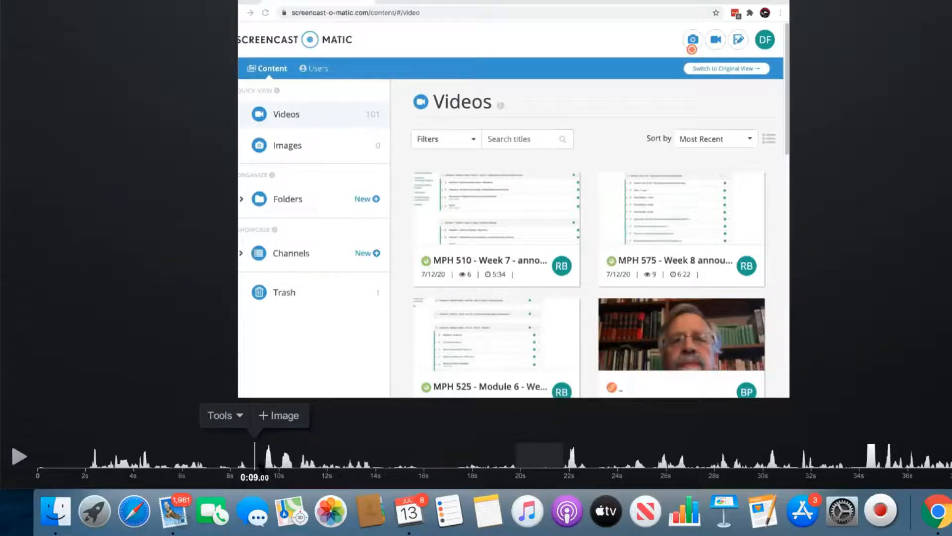
# - Position the playhead at 0:15.00 on the timeline
pyautogui.moveTo(257, 464); pyautogui.dragTo(387, 470)
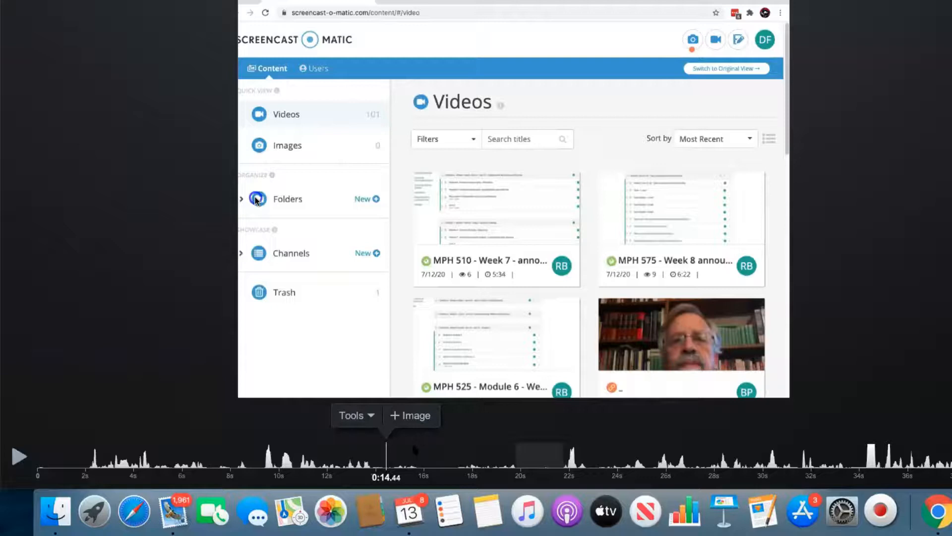
pyautogui.press('Right')
pyautogui.press('Right')
pyautogui.press('Right')
pyautogui.press('Right')
pyautogui.press('Right')
pyautogui.press('Right')
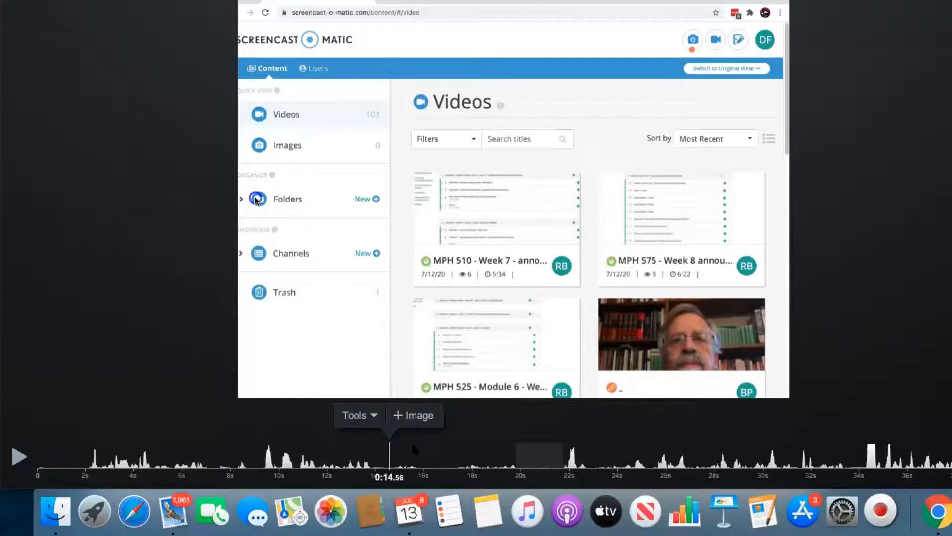
pyautogui.press('Right')
pyautogui.press('Right')
pyautogui.press('Right')
pyautogui.press('Right')
pyautogui.press('Right')
pyautogui.press('Right')
pyautogui.press('Right')
pyautogui.press('Right')
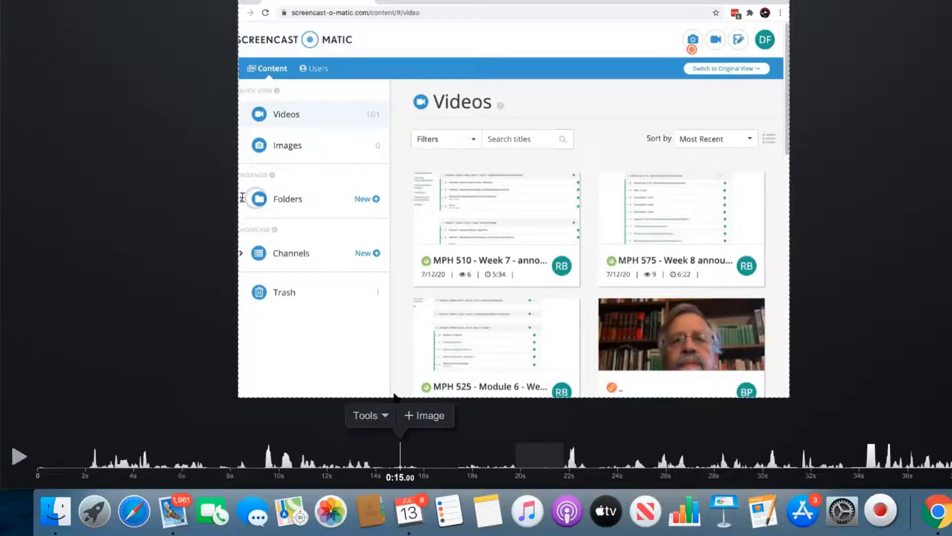
# - Add an arrow overlay at 0:15.00 that points up at the Videos heading from below
pyautogui.click(387, 420)
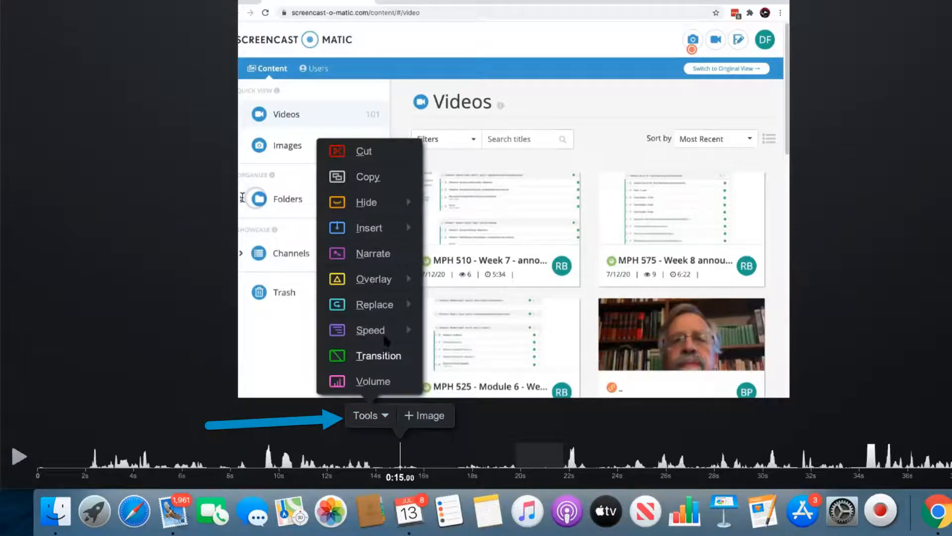
pyautogui.moveTo(388, 308)
pyautogui.moveTo(388, 283)
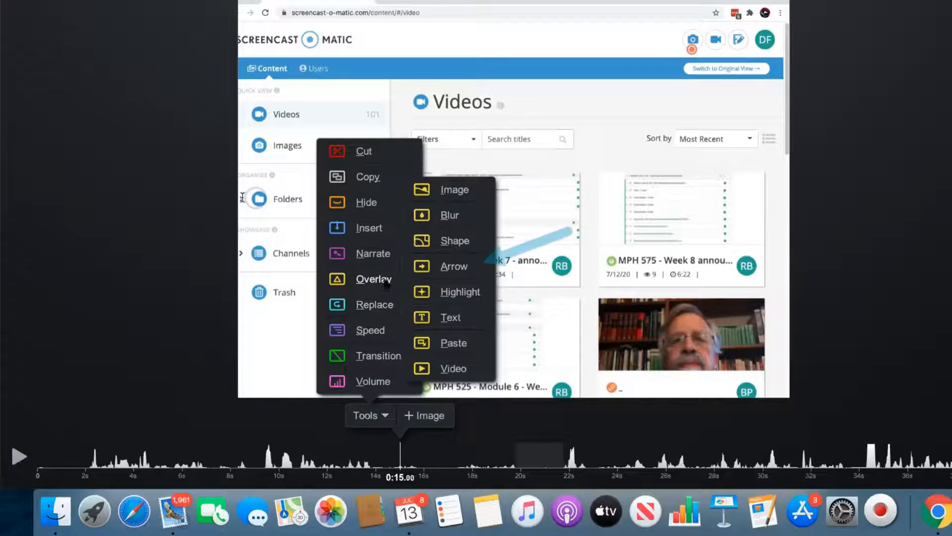
pyautogui.click(430, 267)
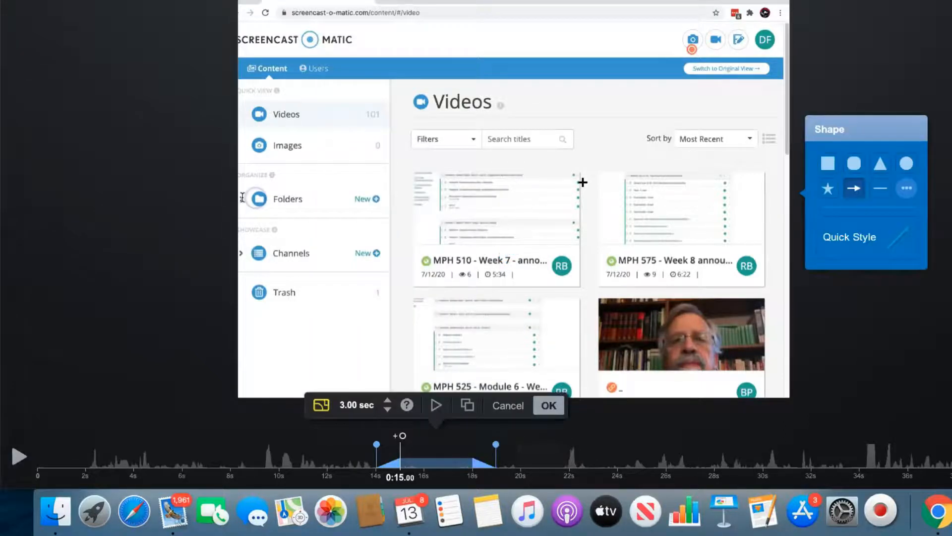
pyautogui.moveTo(504, 161)
pyautogui.mouseDown()
pyautogui.moveTo(400, 190)
pyautogui.moveTo(442, 153)
pyautogui.moveTo(460, 115)
pyautogui.mouseUp()
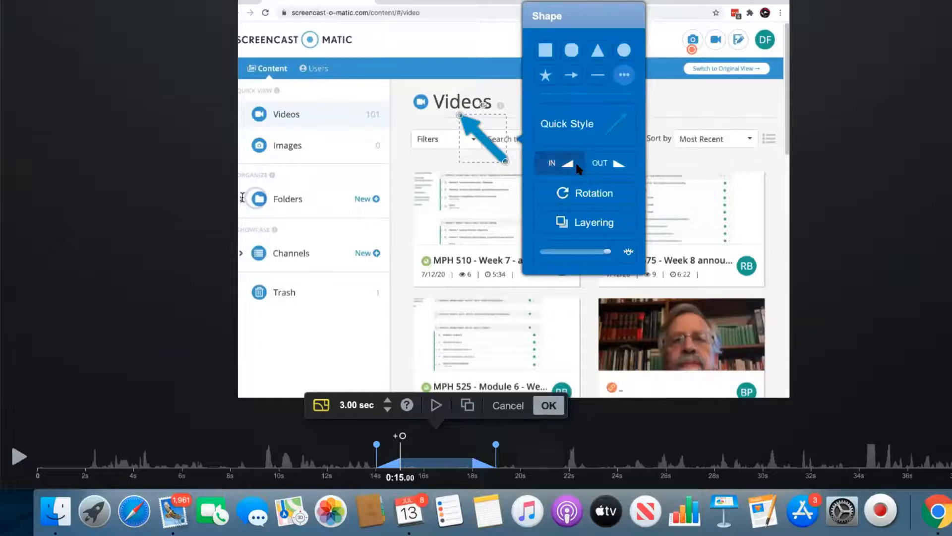
# - Set the arrow's transition-in type to a fade
pyautogui.click(558, 163)
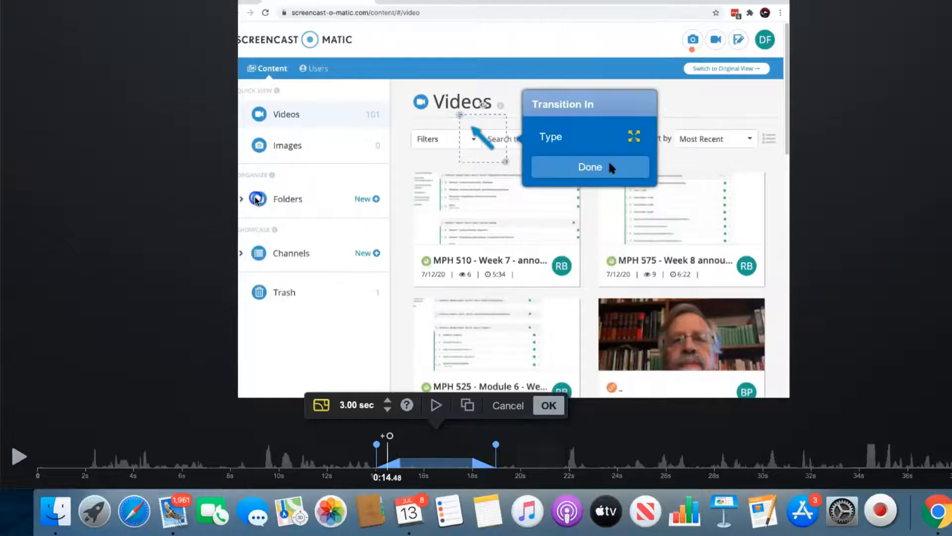
pyautogui.click(633, 138)
pyautogui.click(682, 117)
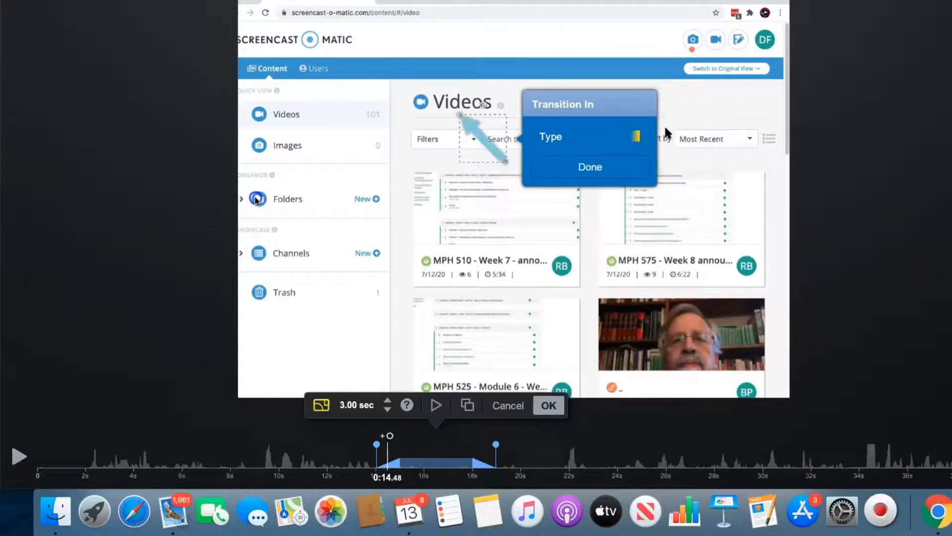
pyautogui.click(611, 166)
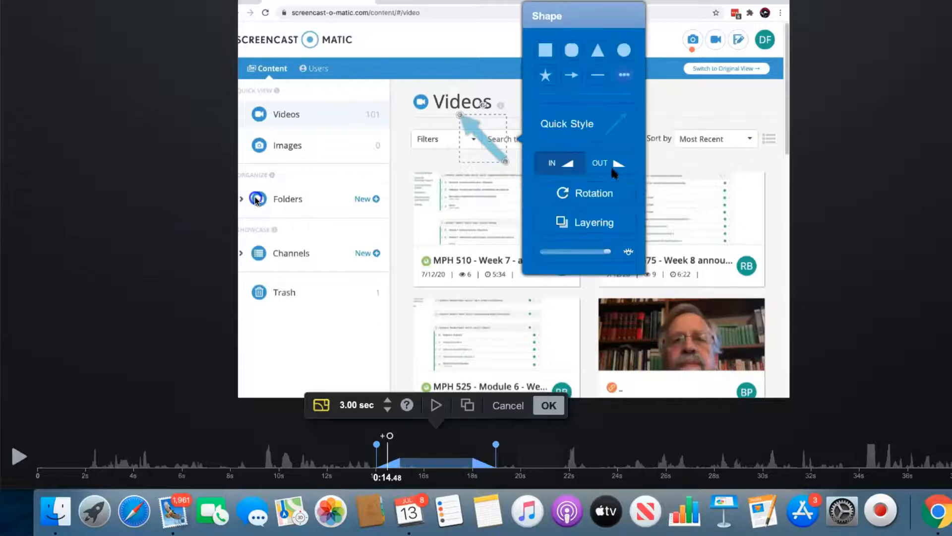
# - Rotate the arrow overlay to 14 degrees
pyautogui.click(604, 200)
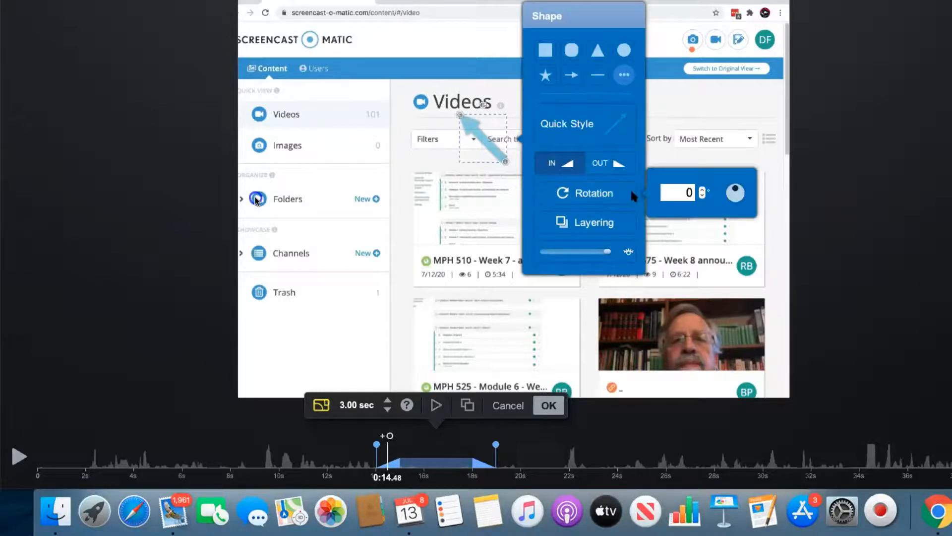
pyautogui.click(700, 188)
pyautogui.click(700, 188)
pyautogui.click(700, 188)
pyautogui.click(701, 188)
pyautogui.click(700, 188)
pyautogui.click(700, 188)
pyautogui.click(701, 189)
pyautogui.click(701, 189)
pyautogui.click(701, 188)
pyautogui.click(701, 189)
pyautogui.click(701, 188)
pyautogui.click(700, 189)
pyautogui.click(700, 188)
pyautogui.click(701, 189)
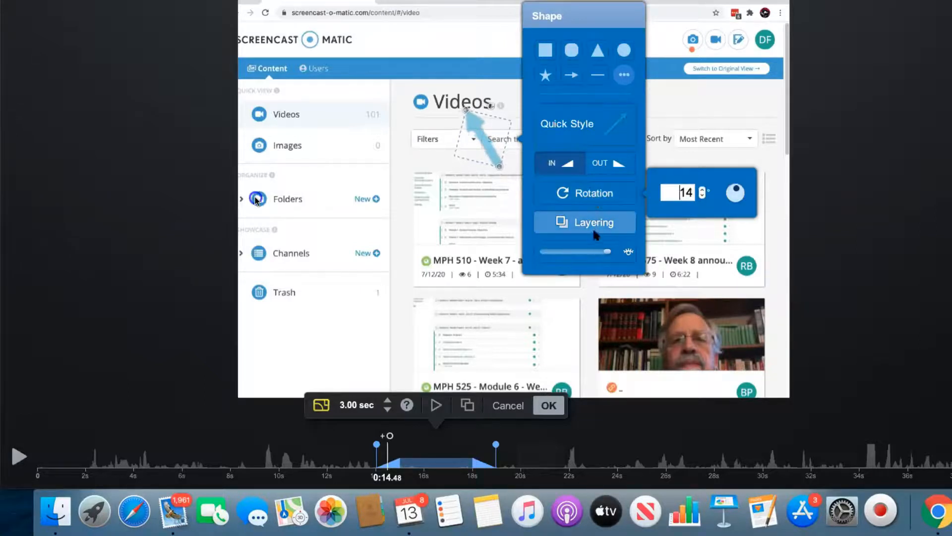
# - Preview the arrow overlay through its end and apply it to the recording
pyautogui.moveTo(605, 254)
pyautogui.moveTo(606, 254); pyautogui.dragTo(631, 250)
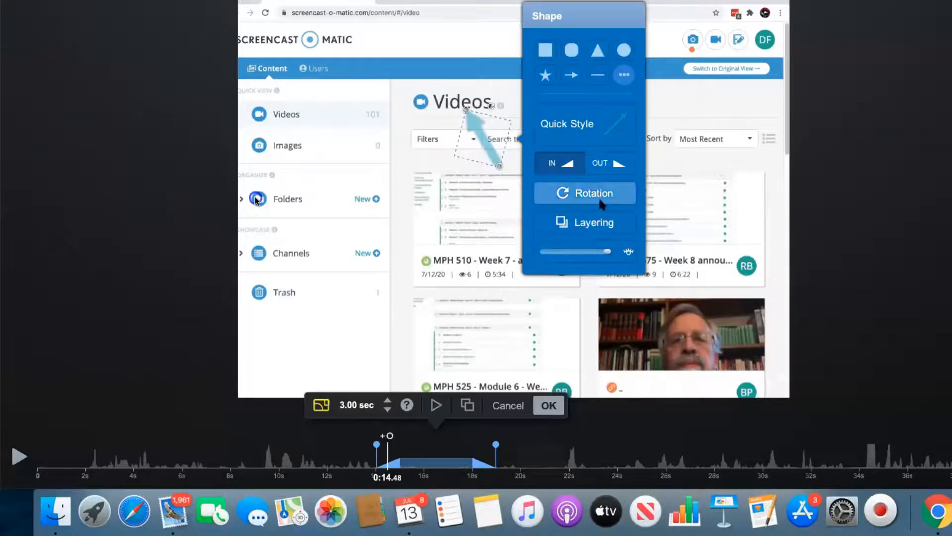
pyautogui.click(436, 405)
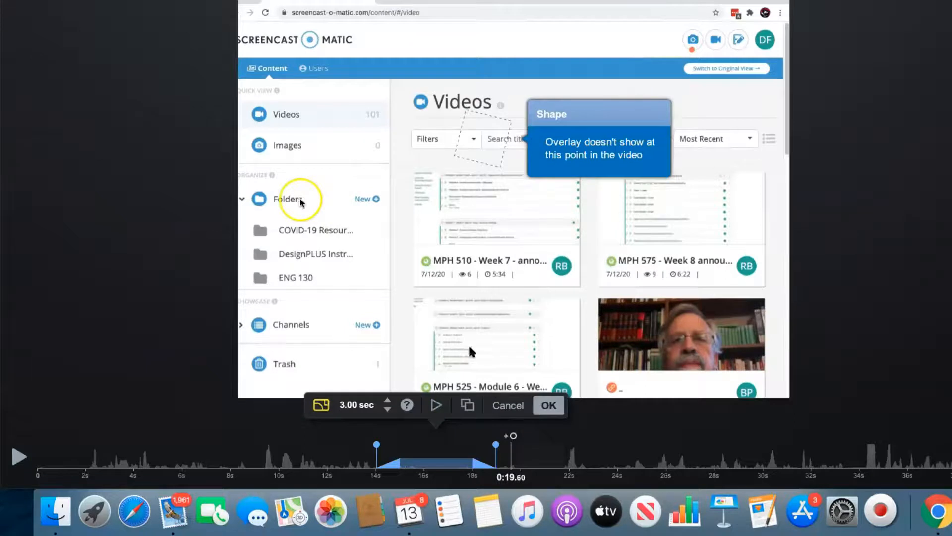
pyautogui.click(548, 406)
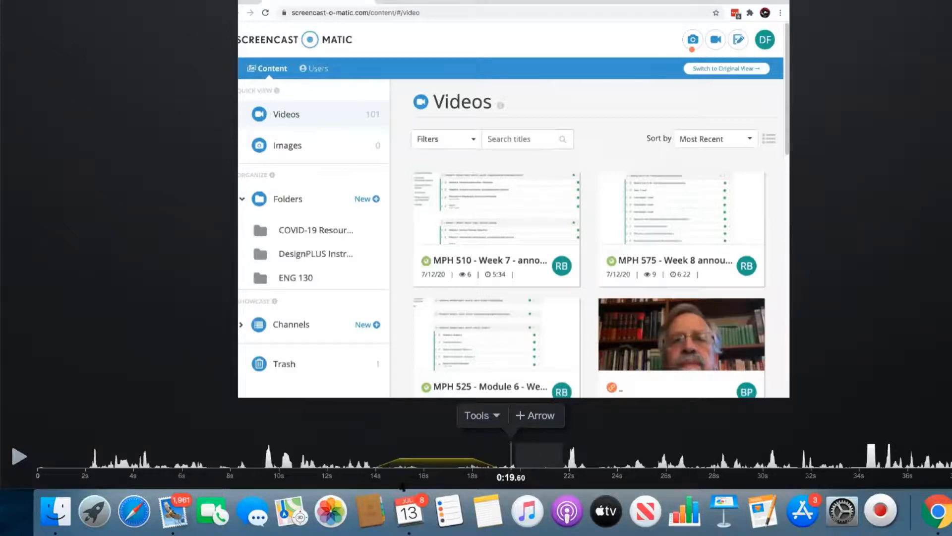
# - Add a second arrow overlay at 0:16.00 that points to the camera icon in the page header
pyautogui.moveTo(512, 462); pyautogui.dragTo(441, 462)
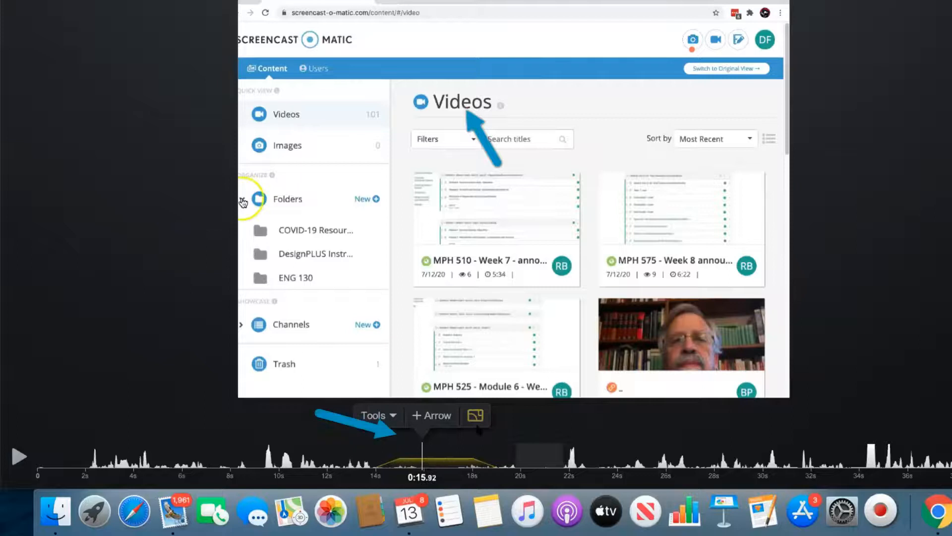
pyautogui.click(424, 463)
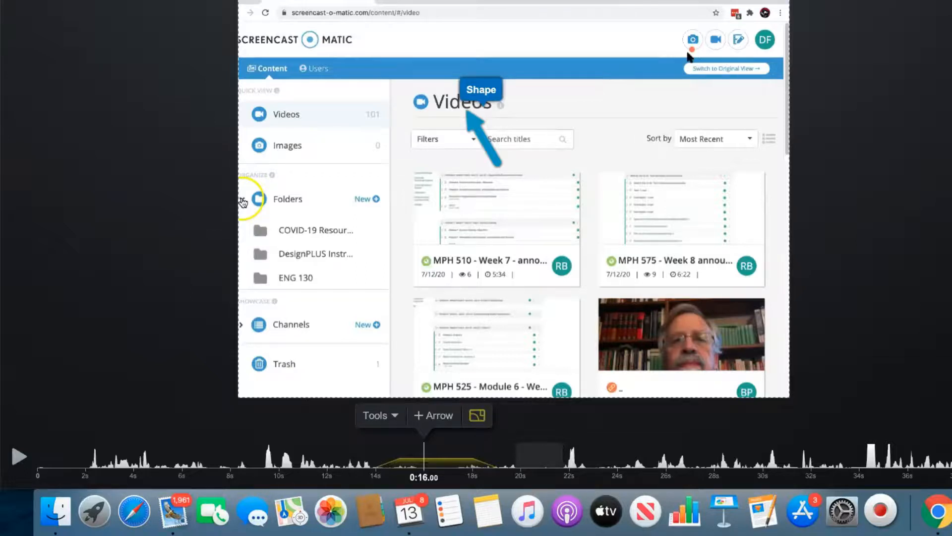
pyautogui.click(380, 415)
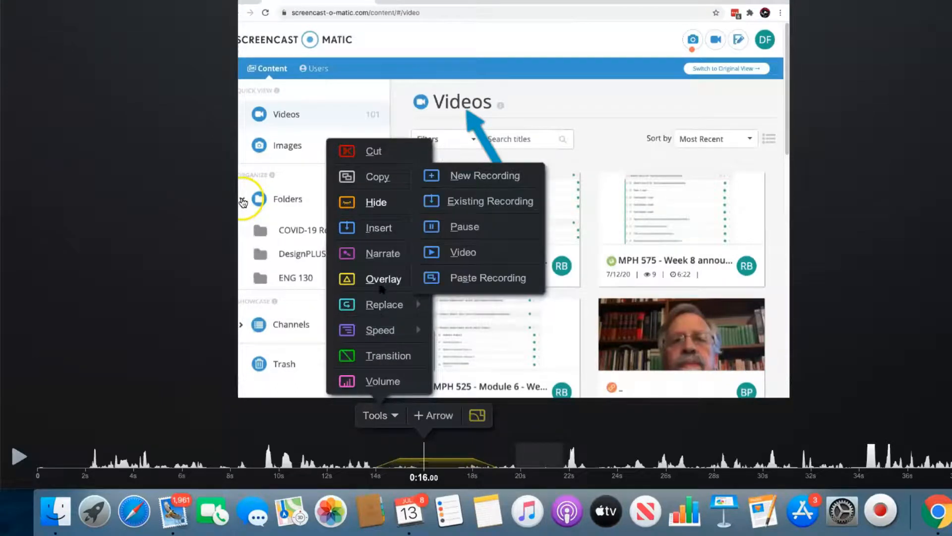
pyautogui.moveTo(382, 285)
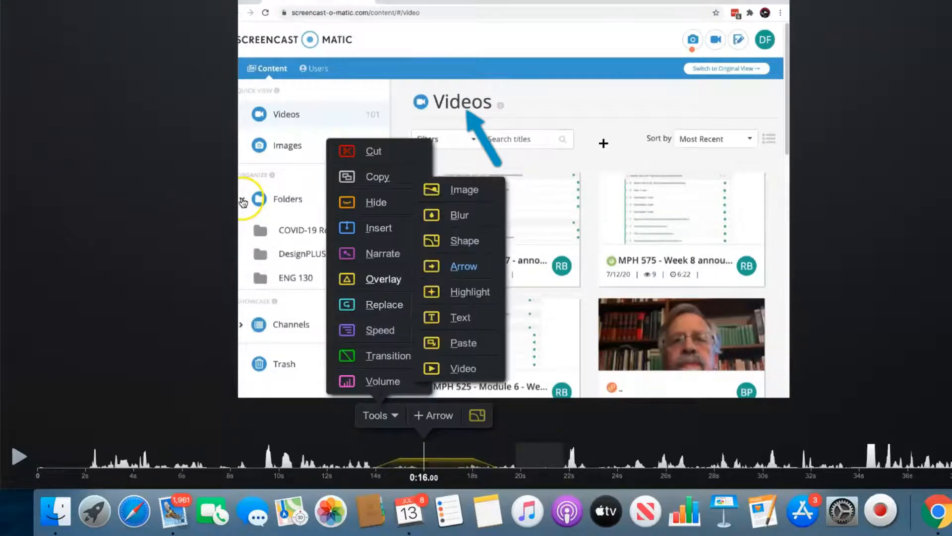
pyautogui.click(462, 275)
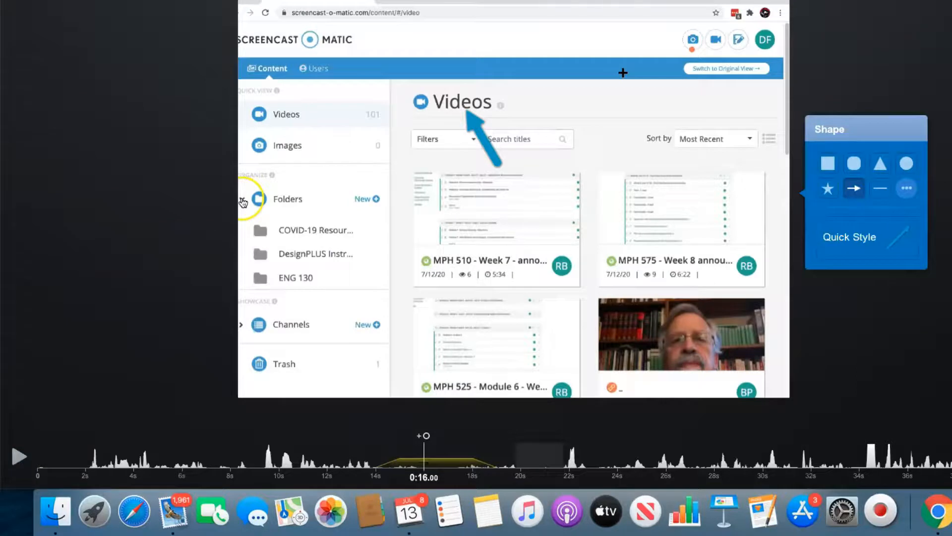
pyautogui.click(684, 45)
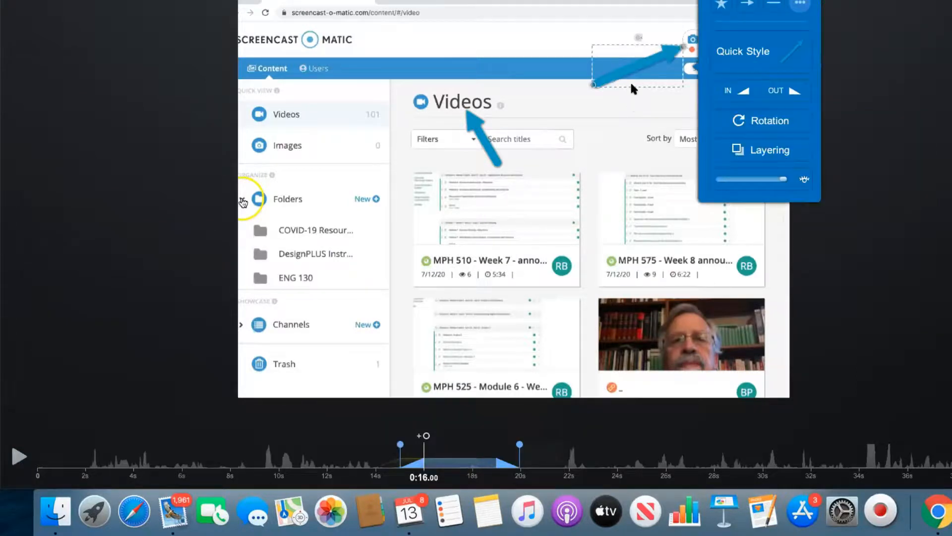
# - Customize the second arrow's style by setting its line color to pink
pyautogui.click(769, 53)
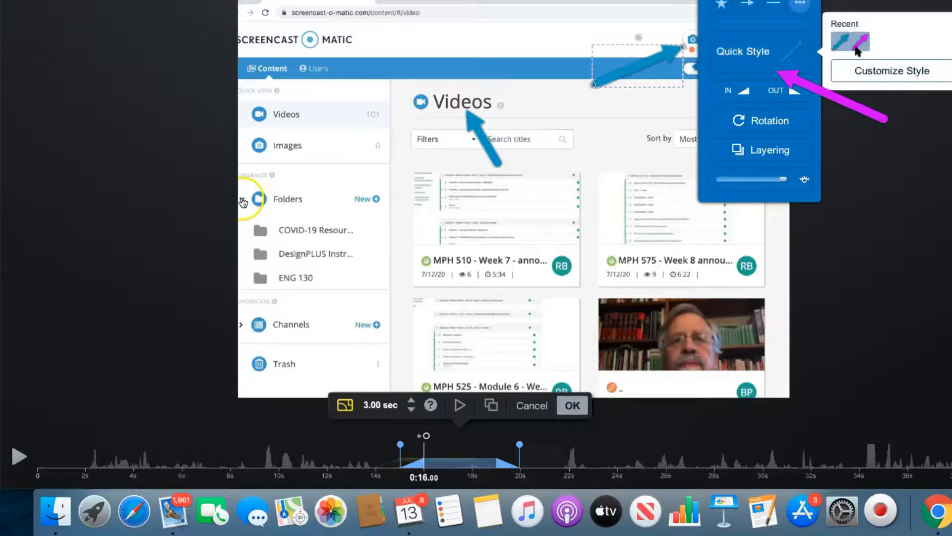
pyautogui.click(772, 50)
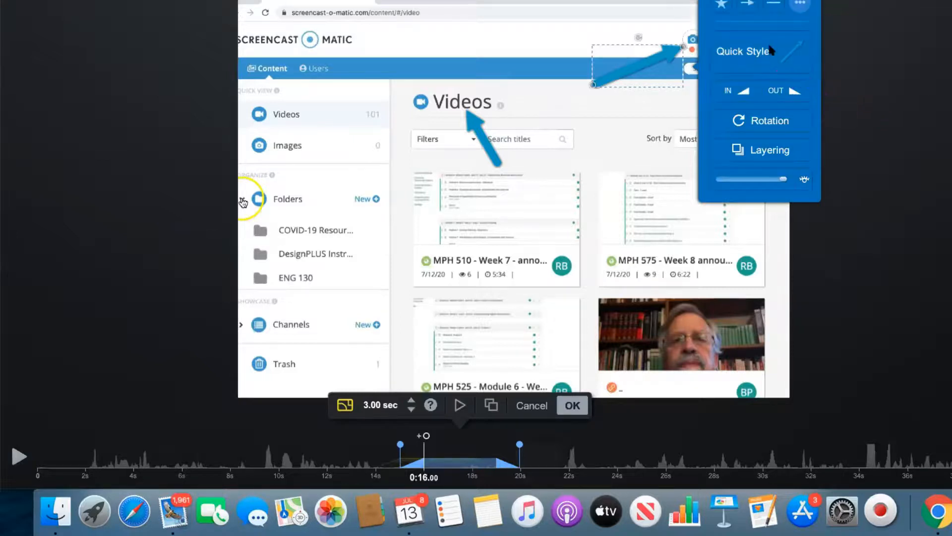
pyautogui.click(859, 68)
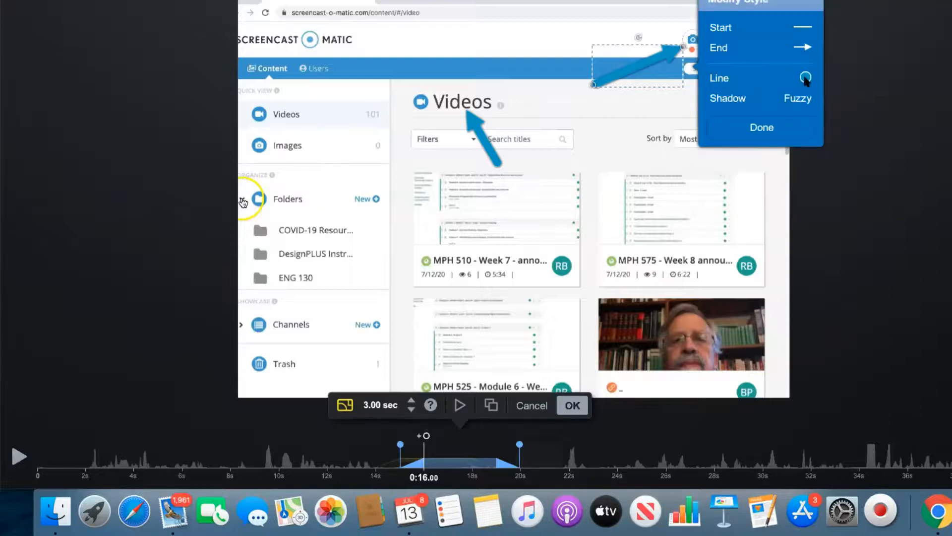
pyautogui.click(806, 78)
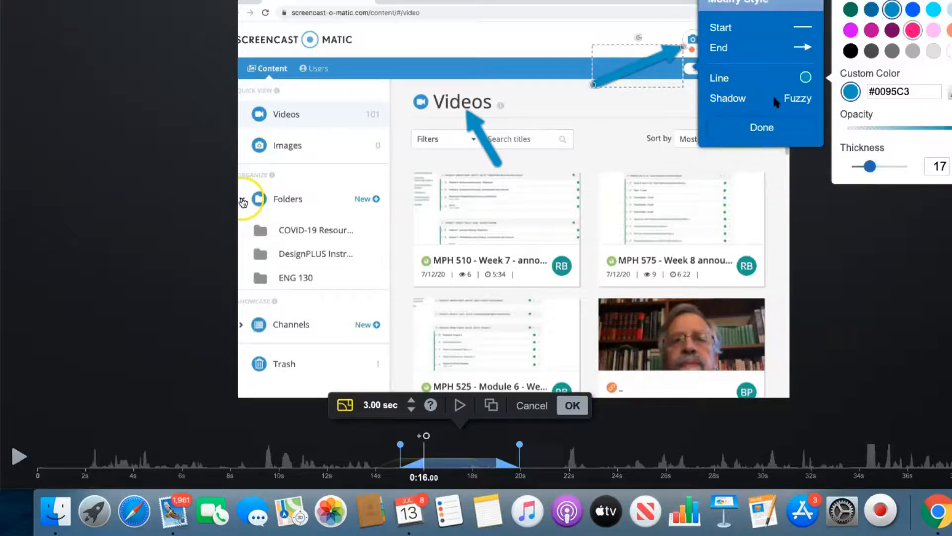
pyautogui.click(776, 102)
pyautogui.click(750, 127)
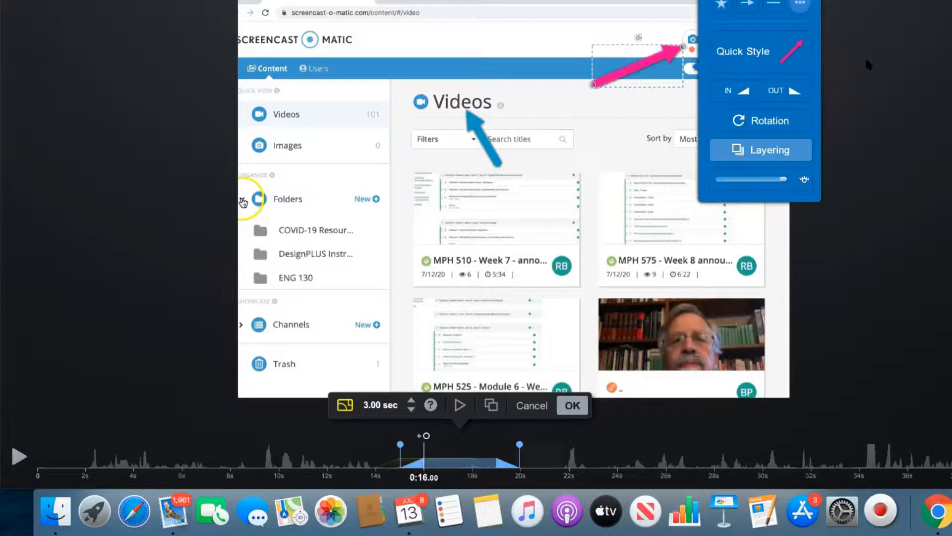
# - Preview the pink arrow overlay through its end and apply it to the recording
pyautogui.click(462, 405)
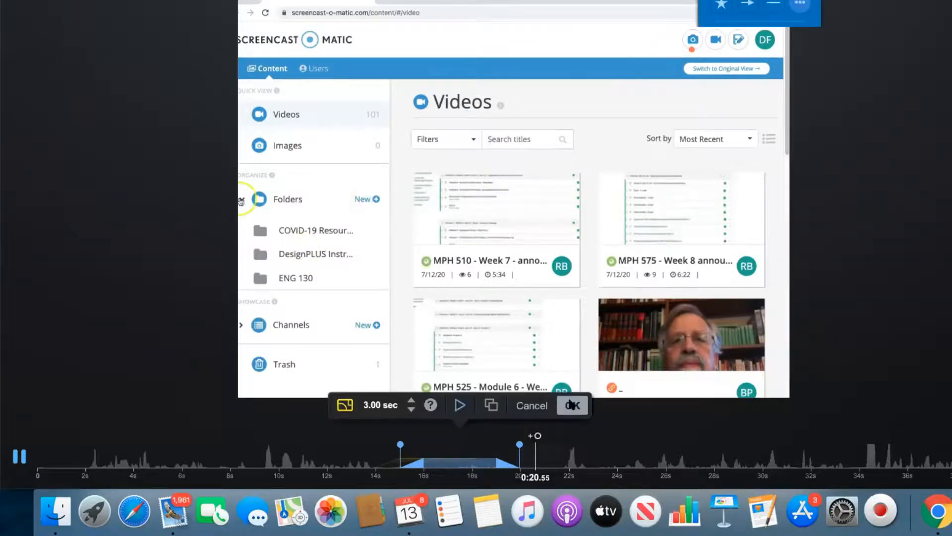
pyautogui.click(572, 405)
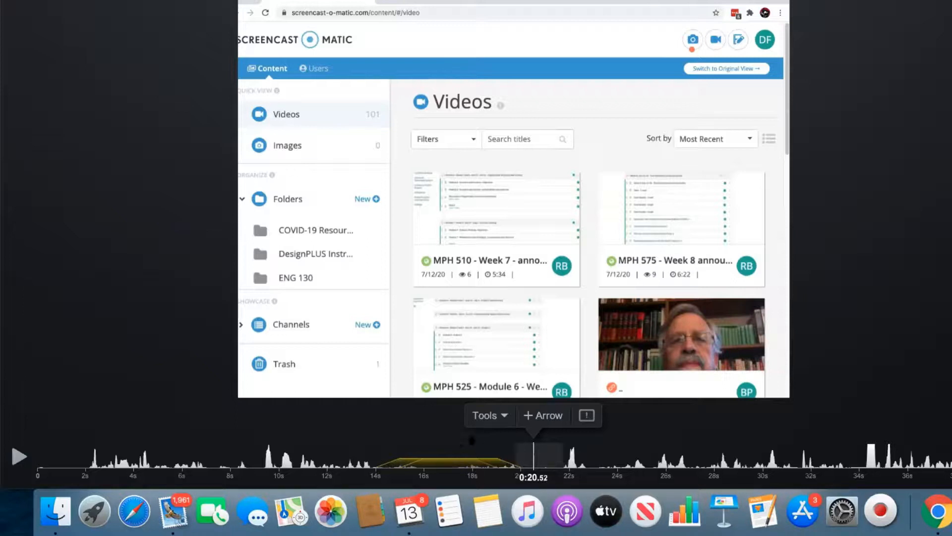
# - Reopen the arrow overlay pointing to the camera icon and customize its style with a dark green line color
pyautogui.click(454, 466)
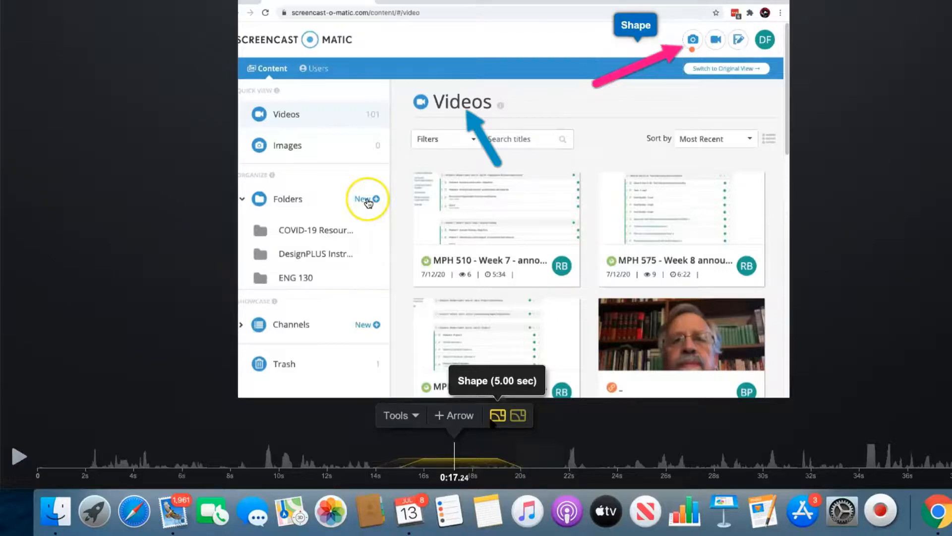
pyautogui.click(491, 421)
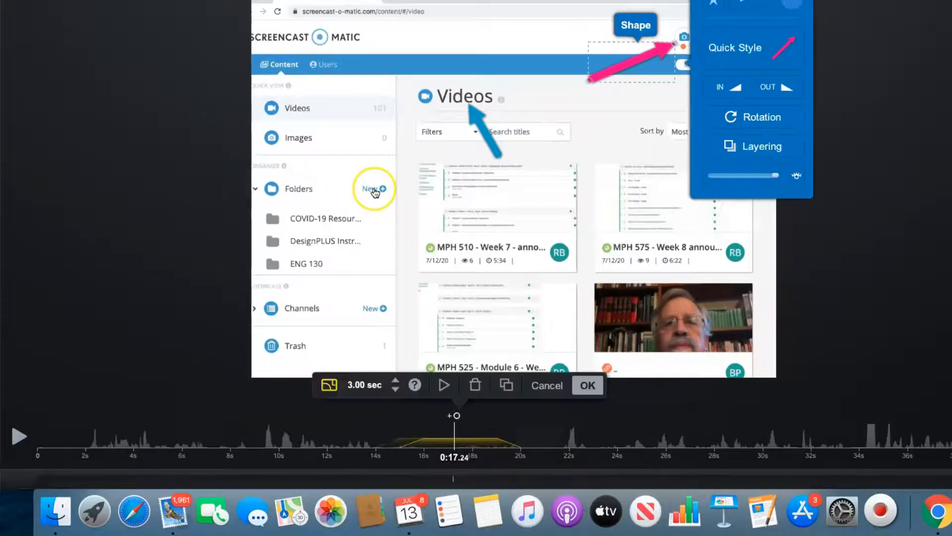
pyautogui.click(770, 65)
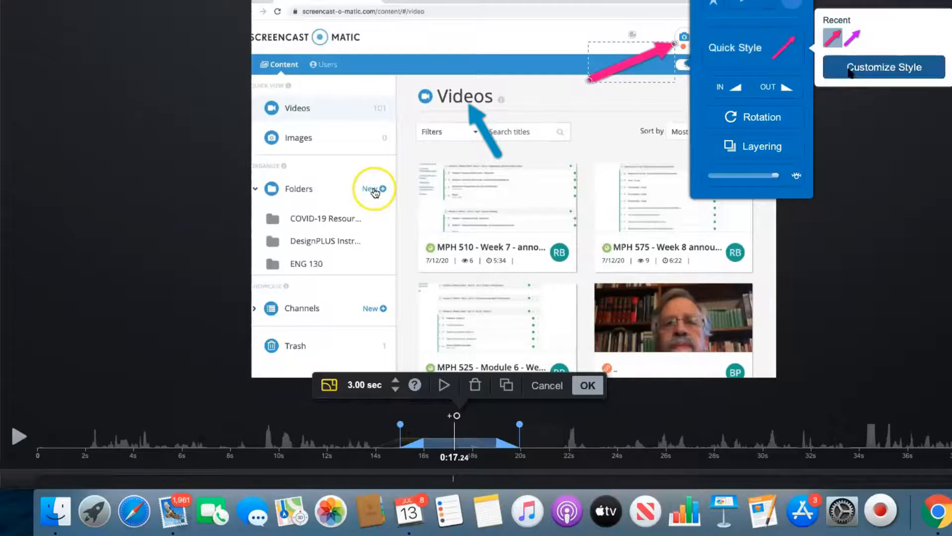
pyautogui.click(838, 70)
pyautogui.click(797, 74)
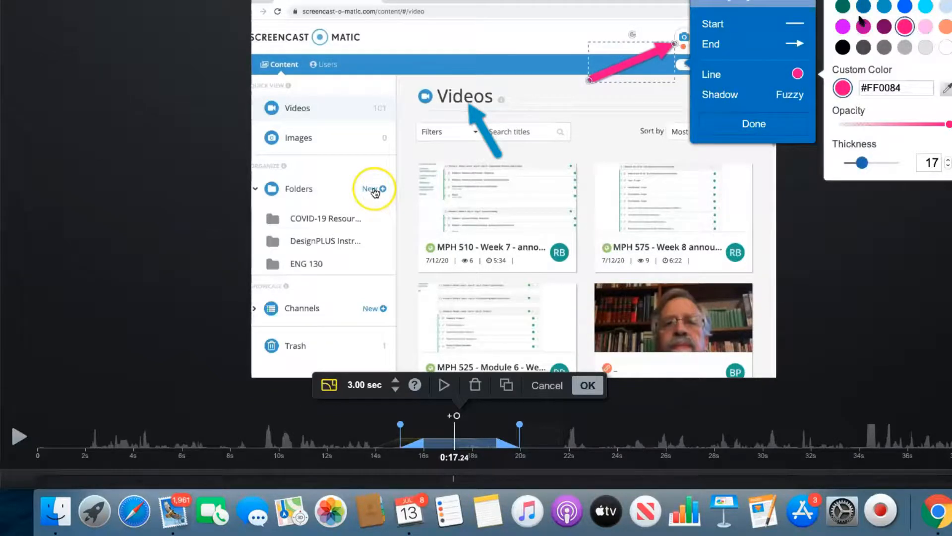
pyautogui.click(843, 7)
pyautogui.click(767, 119)
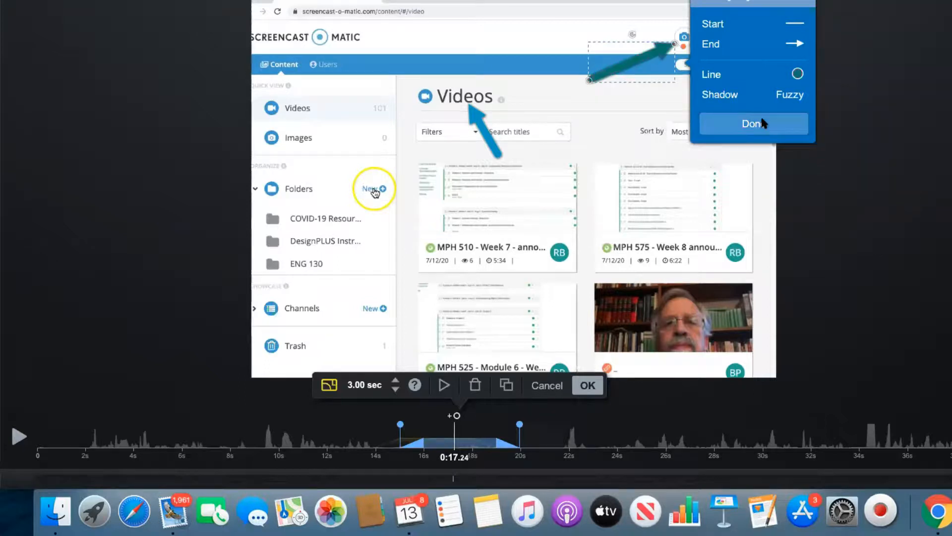
pyautogui.click(765, 119)
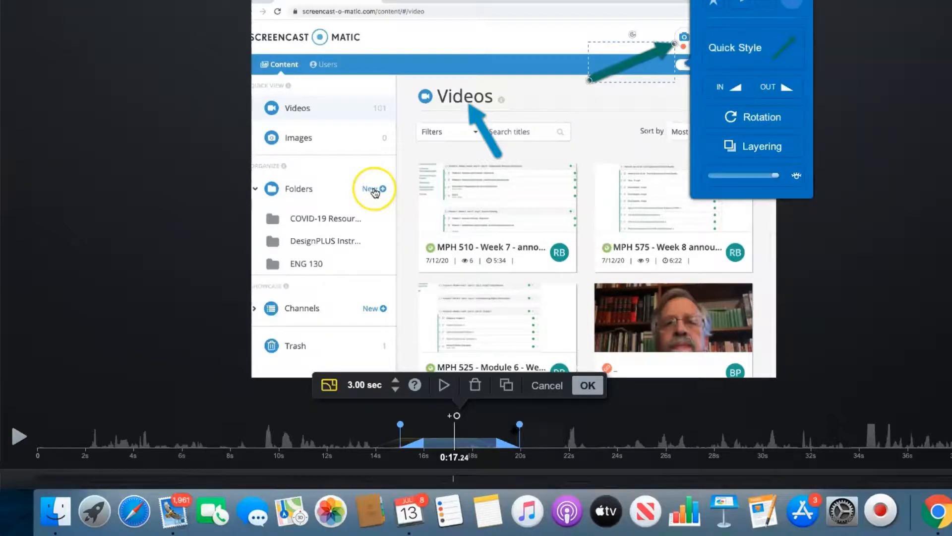
# - Extend the green arrow overlay's duration to 3.88 sec and apply the change
pyautogui.moveTo(519, 435); pyautogui.dragTo(542, 439)
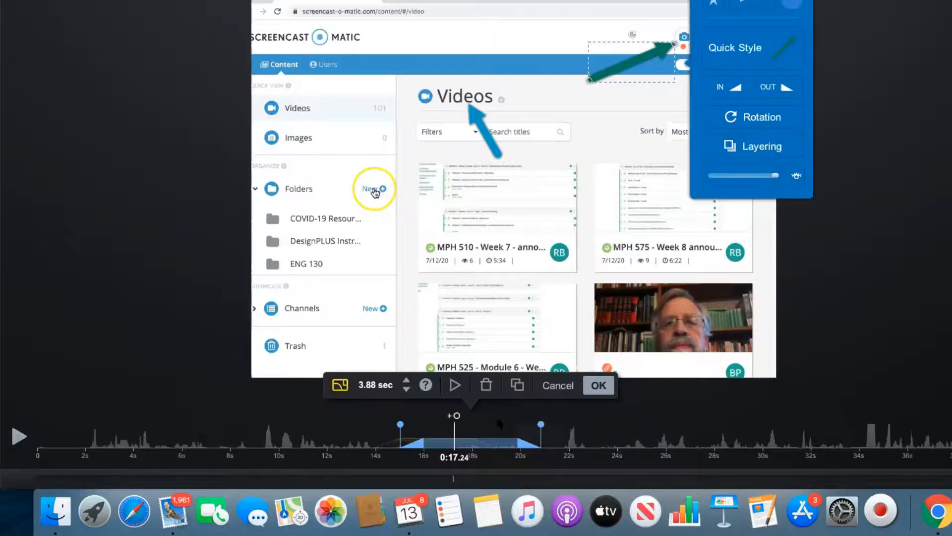
pyautogui.click(598, 386)
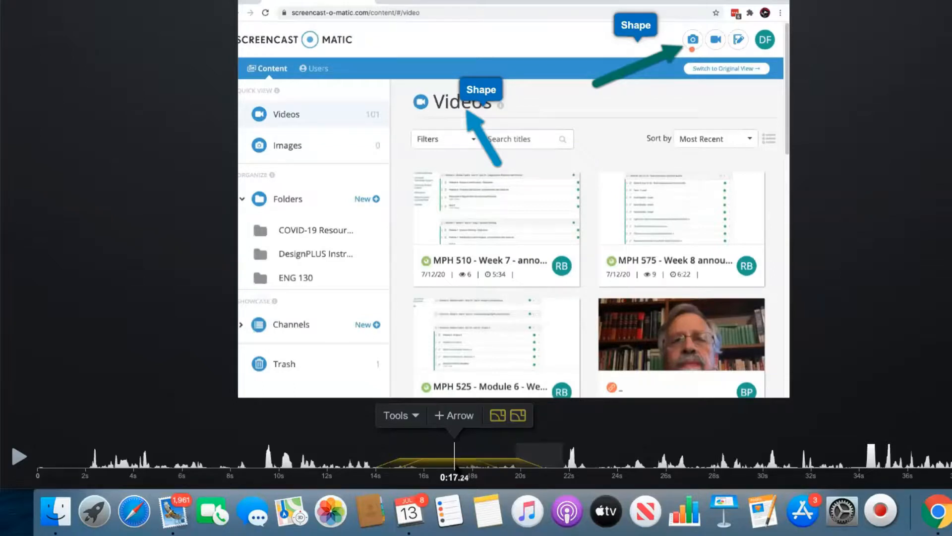
# - Delete the blue arrow overlay that points to the Videos heading
pyautogui.click(457, 469)
pyautogui.click(522, 418)
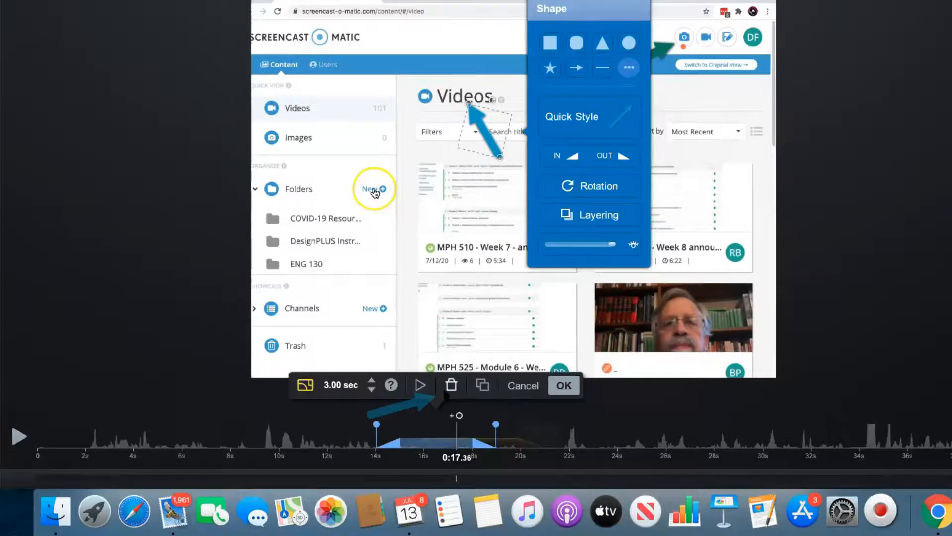
pyautogui.click(451, 385)
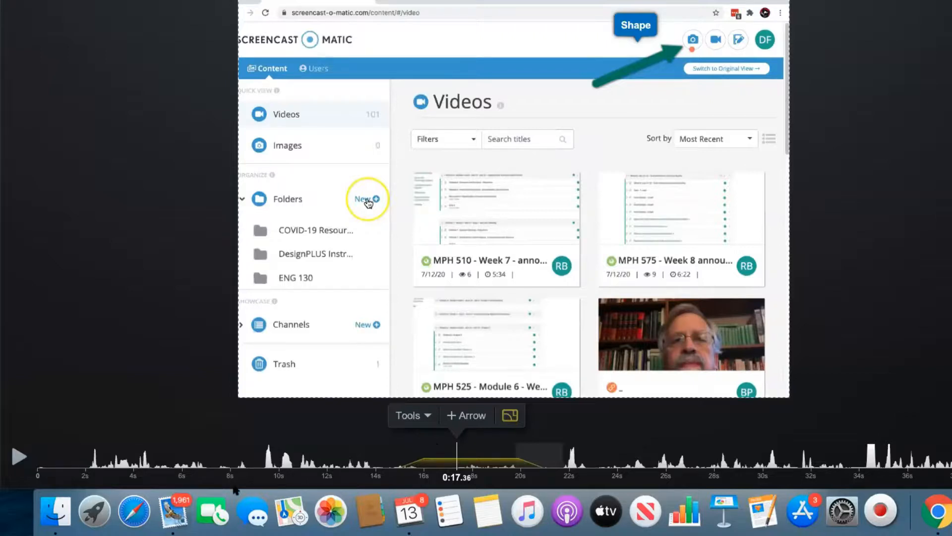
# - Add a highlight overlay at 0:08.88 that frames the MPH 575 - Week 8 video tile, and apply it
pyautogui.click(252, 469)
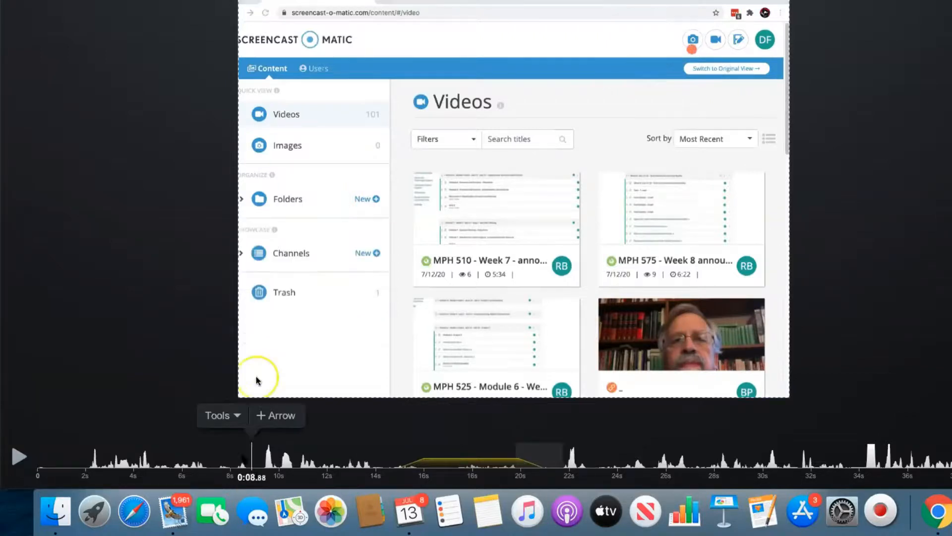
pyautogui.click(223, 416)
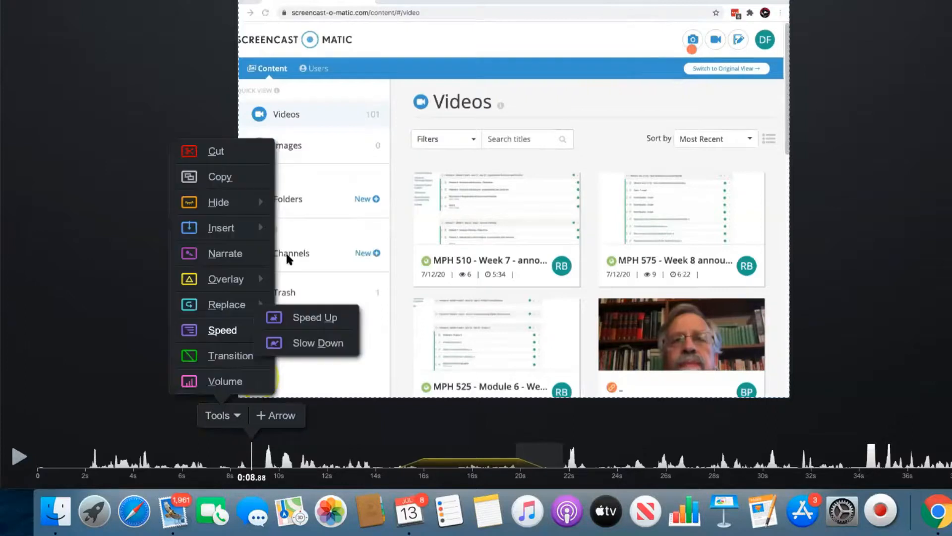
pyautogui.moveTo(225, 208)
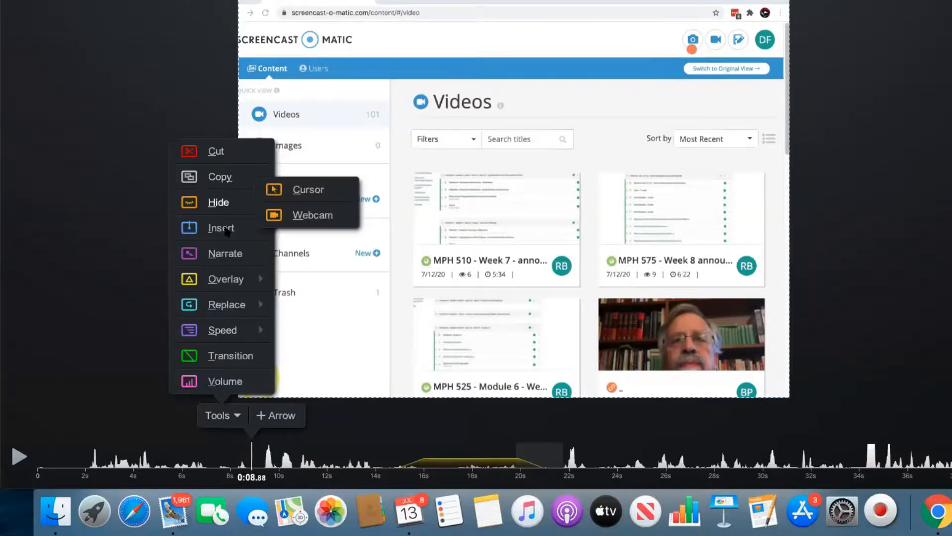
pyautogui.moveTo(226, 231)
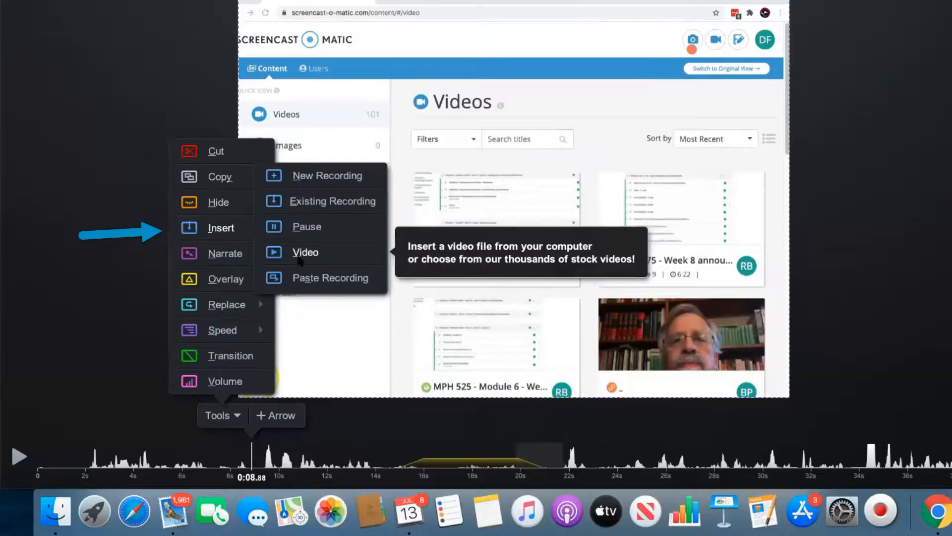
pyautogui.moveTo(213, 283)
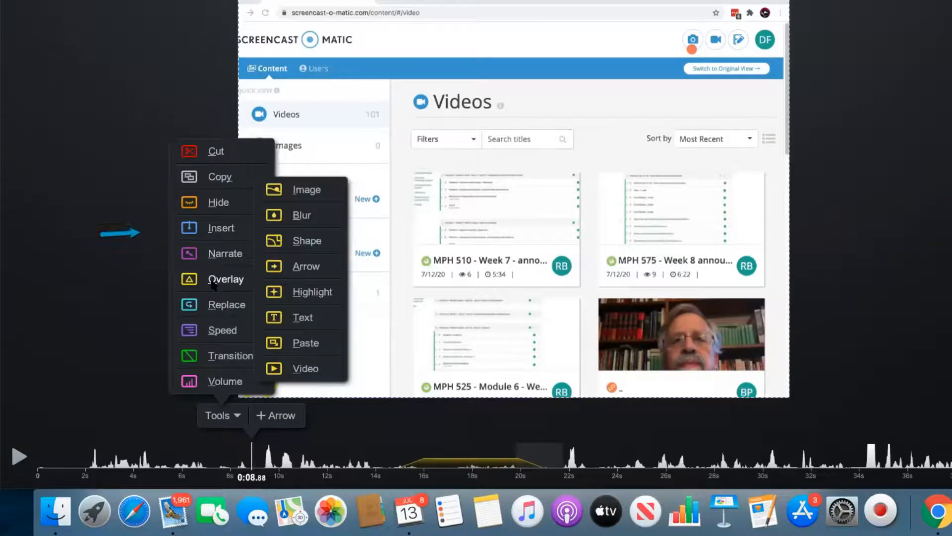
pyautogui.click(297, 292)
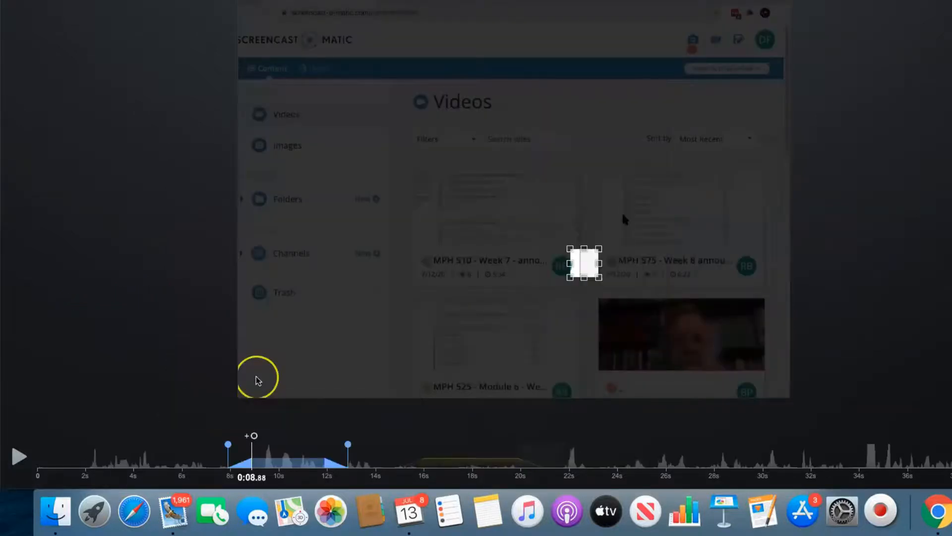
pyautogui.click(628, 171)
pyautogui.moveTo(641, 187); pyautogui.dragTo(641, 185)
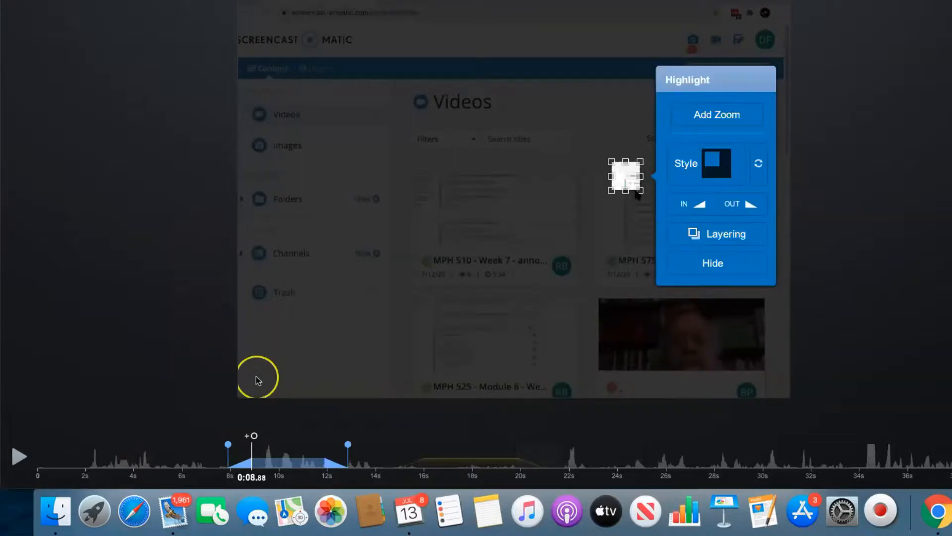
pyautogui.moveTo(638, 195); pyautogui.dragTo(767, 292)
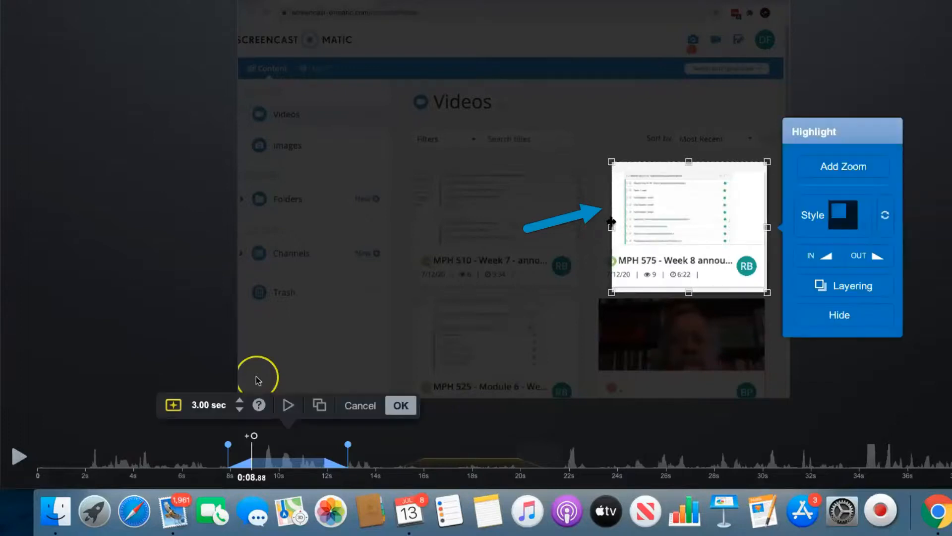
pyautogui.moveTo(611, 222); pyautogui.dragTo(588, 226)
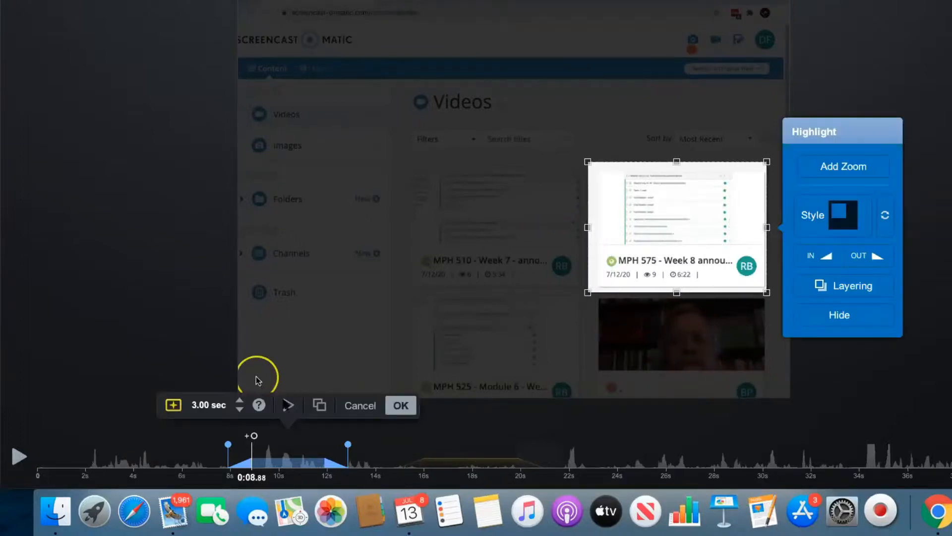
pyautogui.click(401, 405)
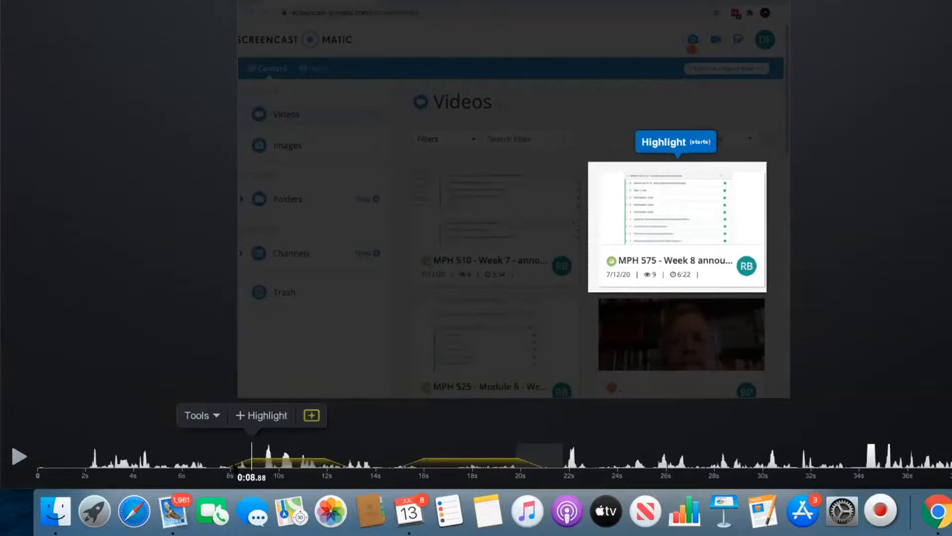
# - Play the recording from about 0:07 to check how the highlight overlay appears
pyautogui.click(205, 467)
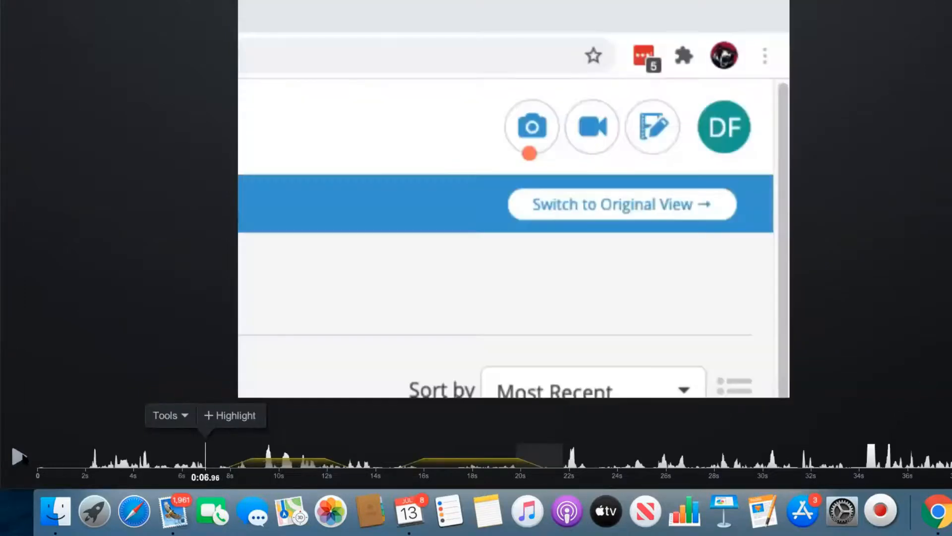
pyautogui.click(19, 457)
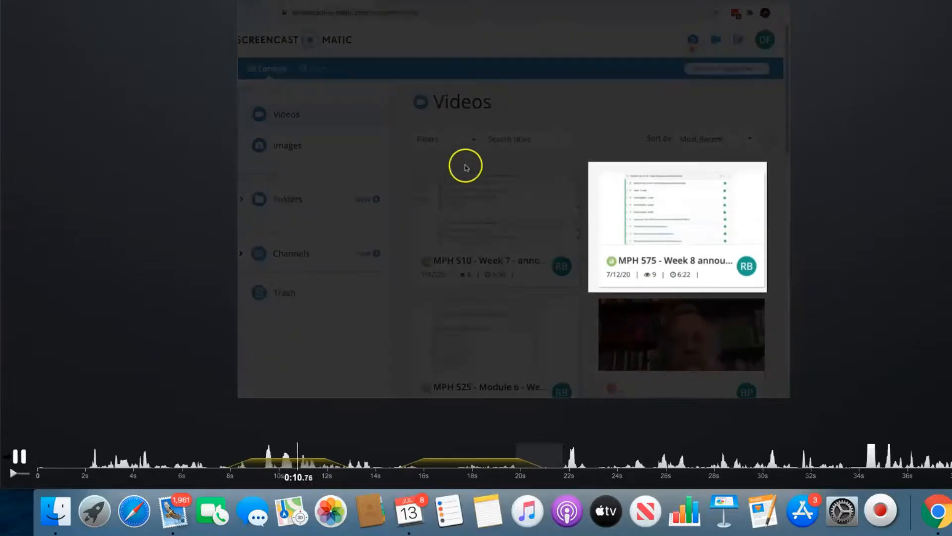
pyautogui.click(19, 456)
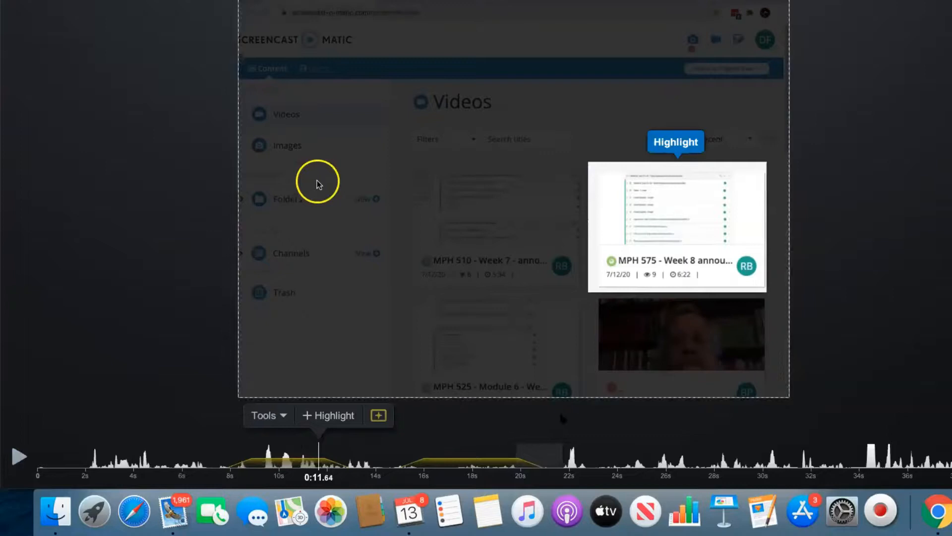
# - Insert a 3 sec pause at the very start of the recording
pyautogui.click(613, 464)
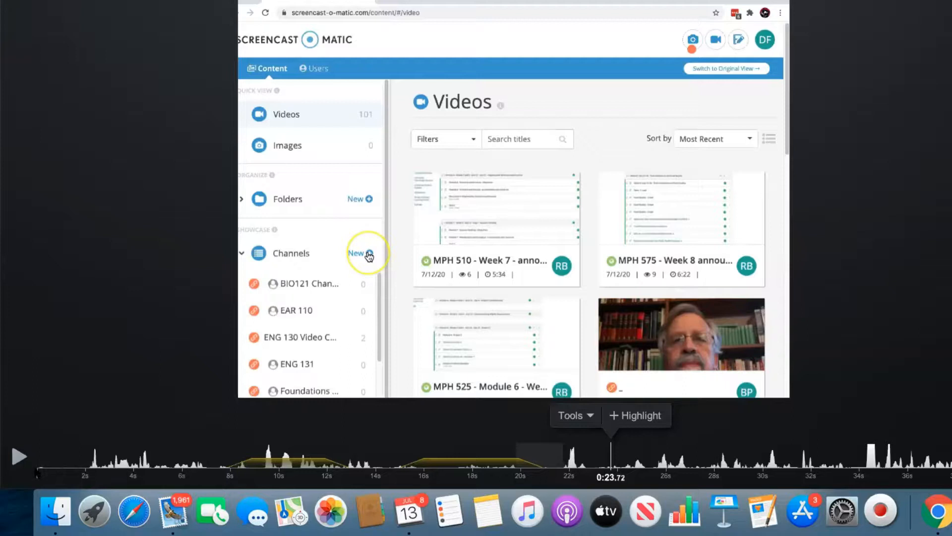
pyautogui.click(43, 471)
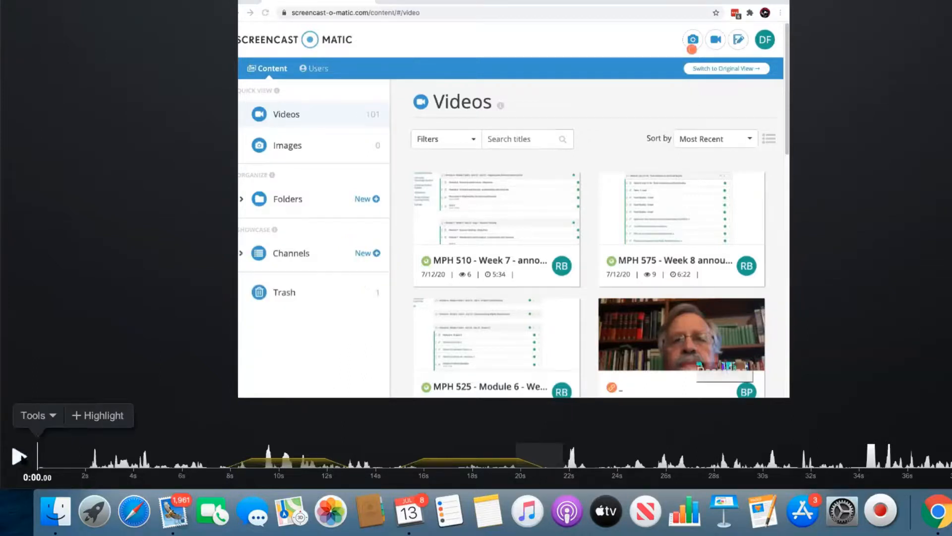
pyautogui.click(50, 419)
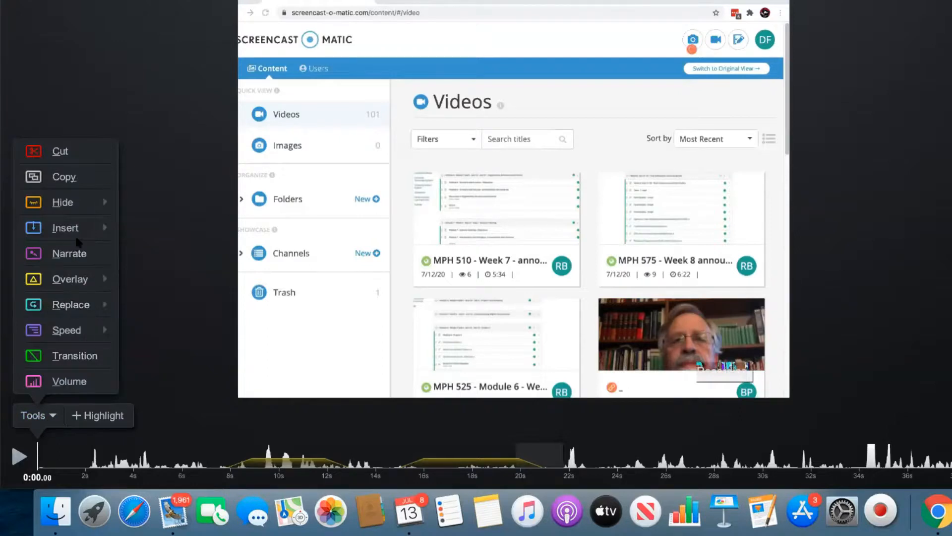
pyautogui.moveTo(80, 234)
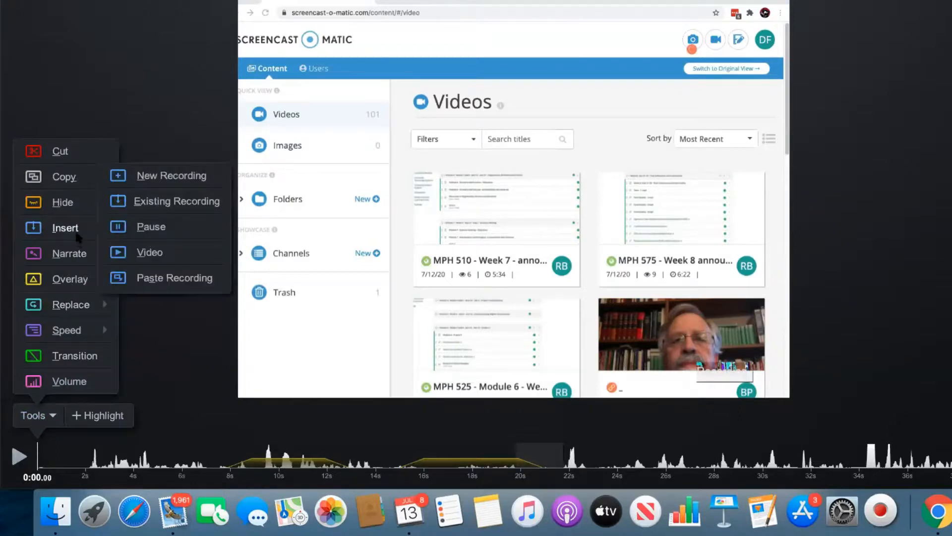
pyautogui.click(118, 230)
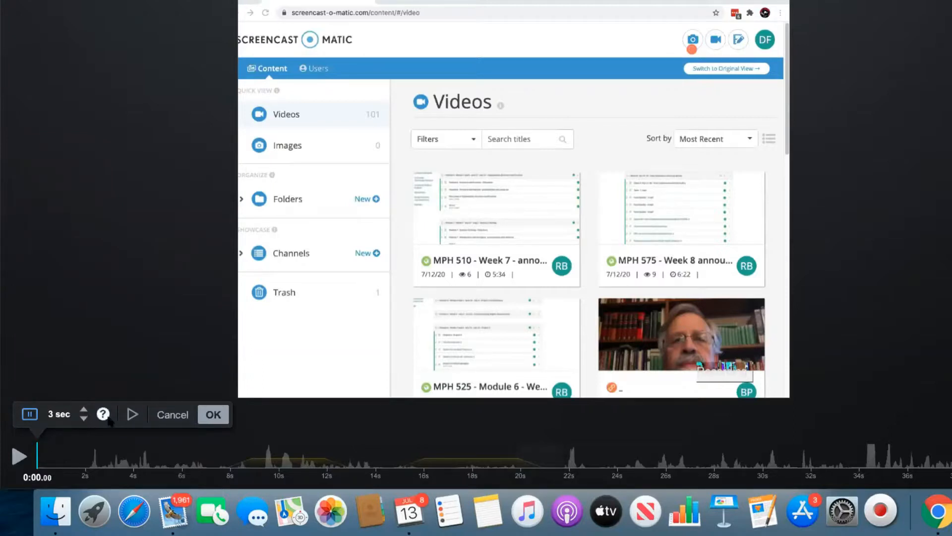
pyautogui.click(213, 415)
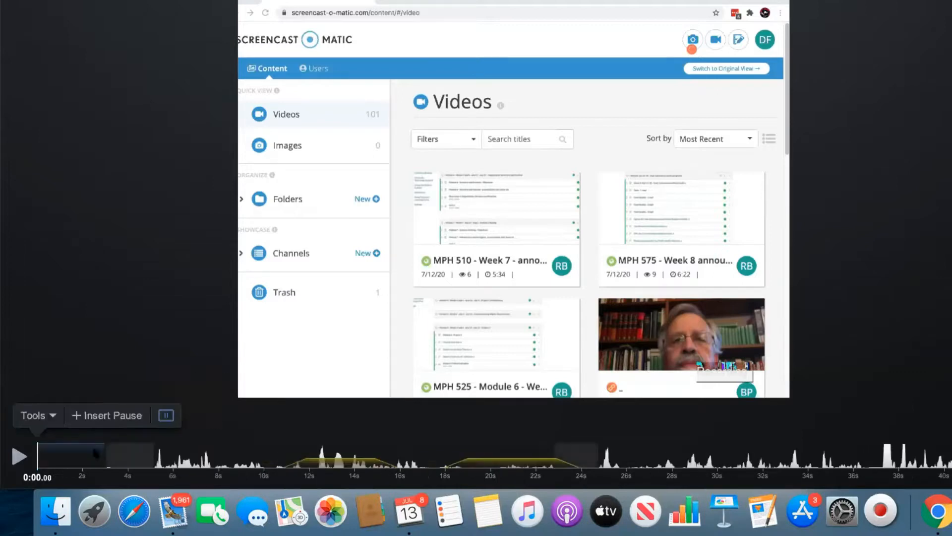
# - Add an image overlay at the very start of the recording using the recent image covid LANDING 1280x720 (1).png
pyautogui.click(50, 416)
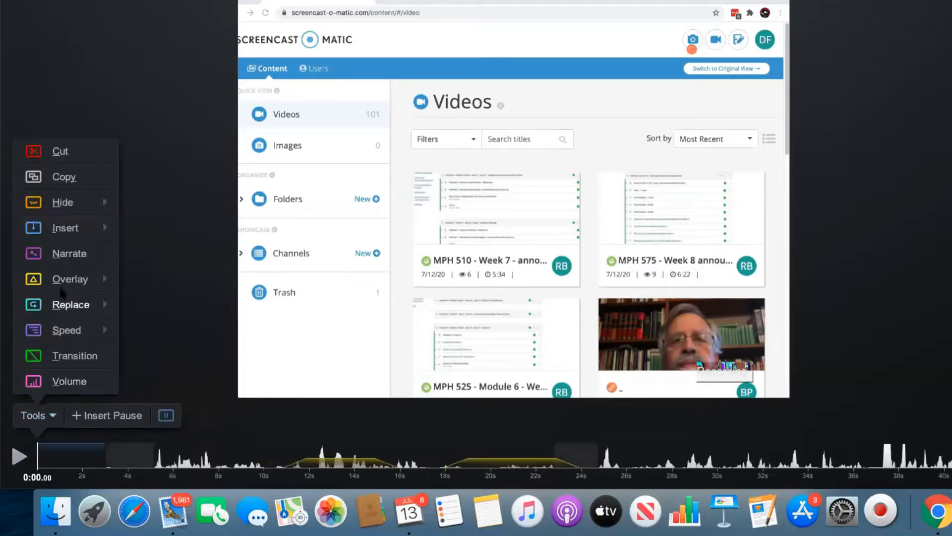
pyautogui.moveTo(75, 280)
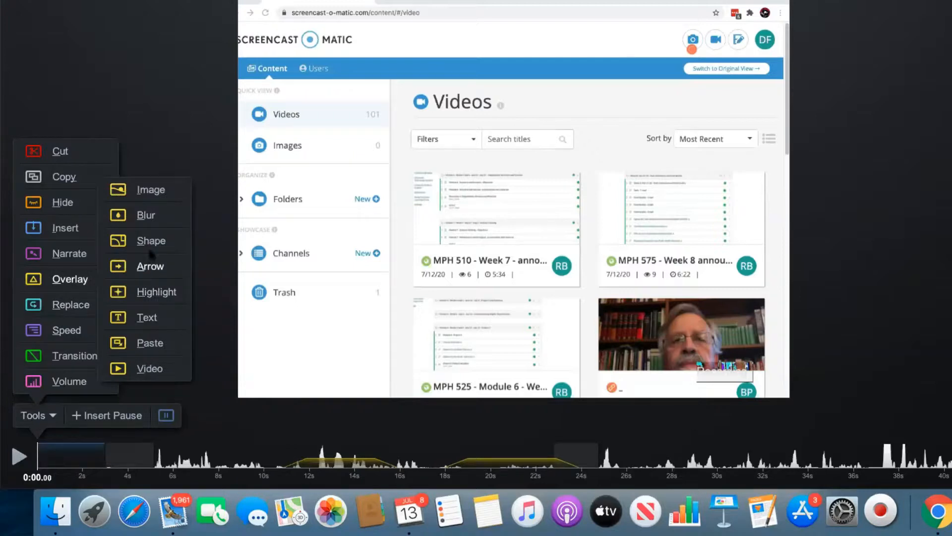
pyautogui.click(150, 190)
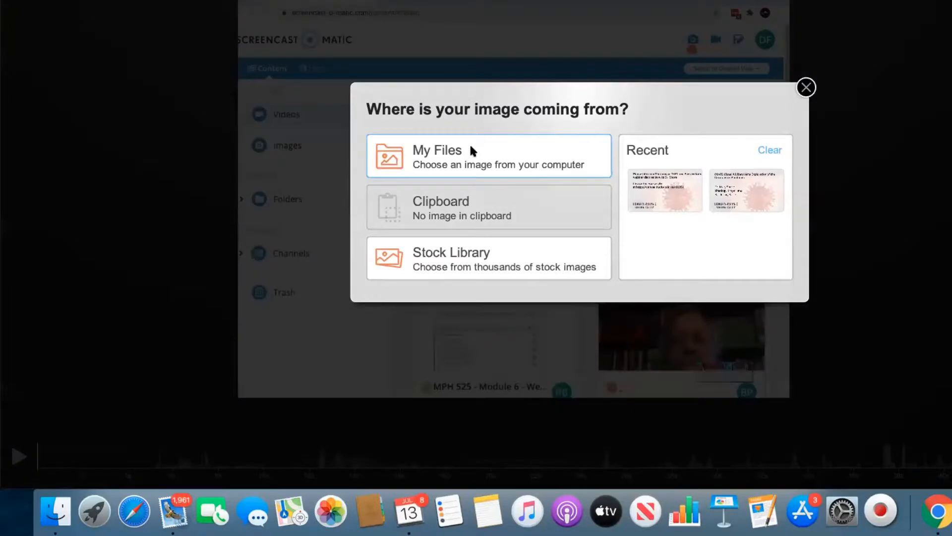
pyautogui.click(470, 149)
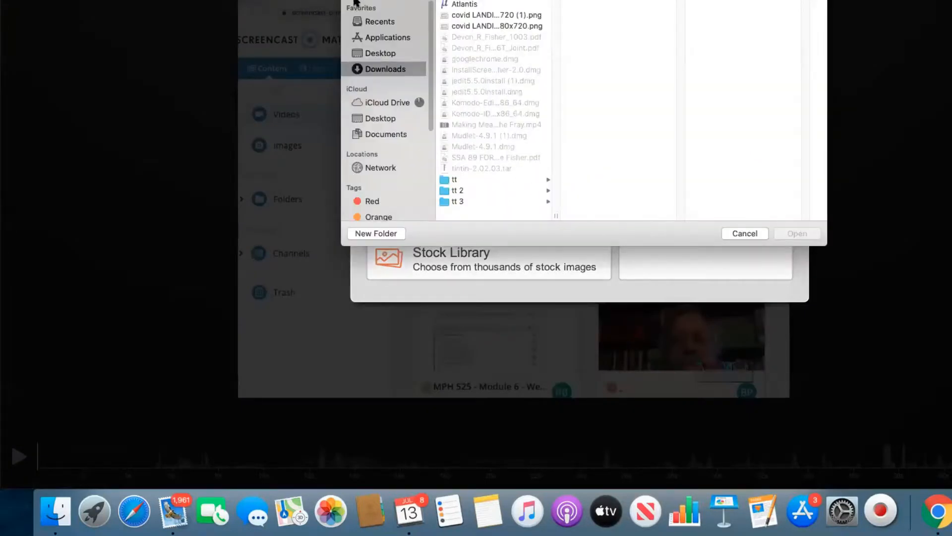
pyautogui.click(743, 236)
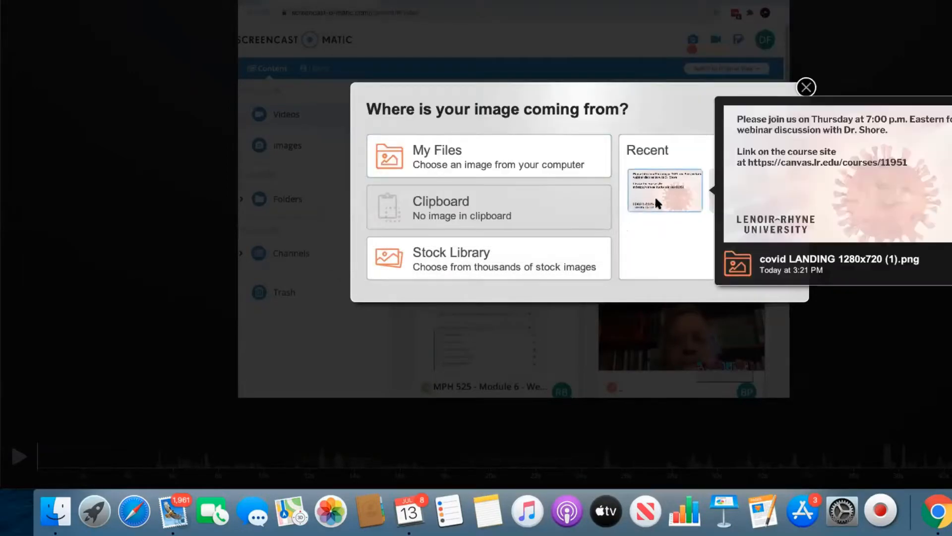
pyautogui.click(655, 200)
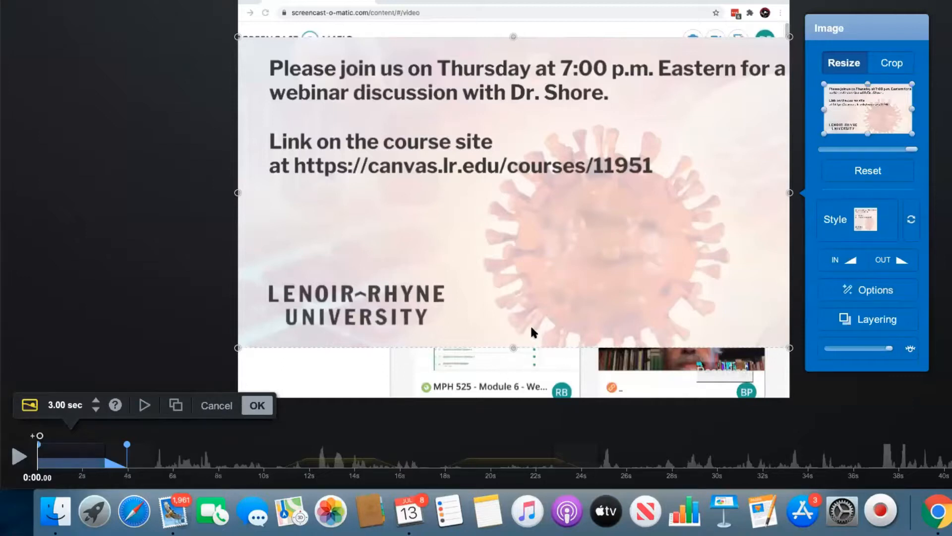
# - Enlarge the image overlay downward and upward so it covers the whole video frame, and apply it
pyautogui.moveTo(514, 346); pyautogui.dragTo(512, 396)
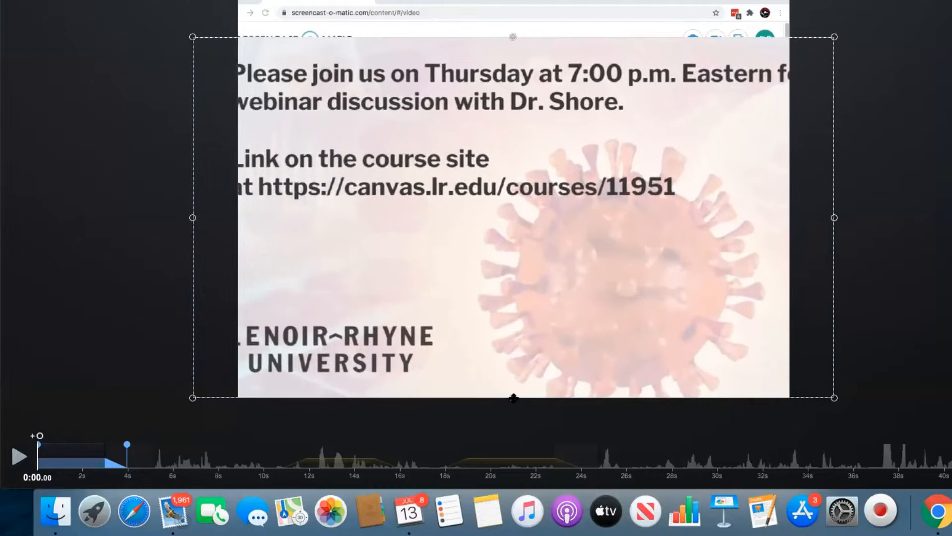
pyautogui.moveTo(513, 35); pyautogui.dragTo(514, 0)
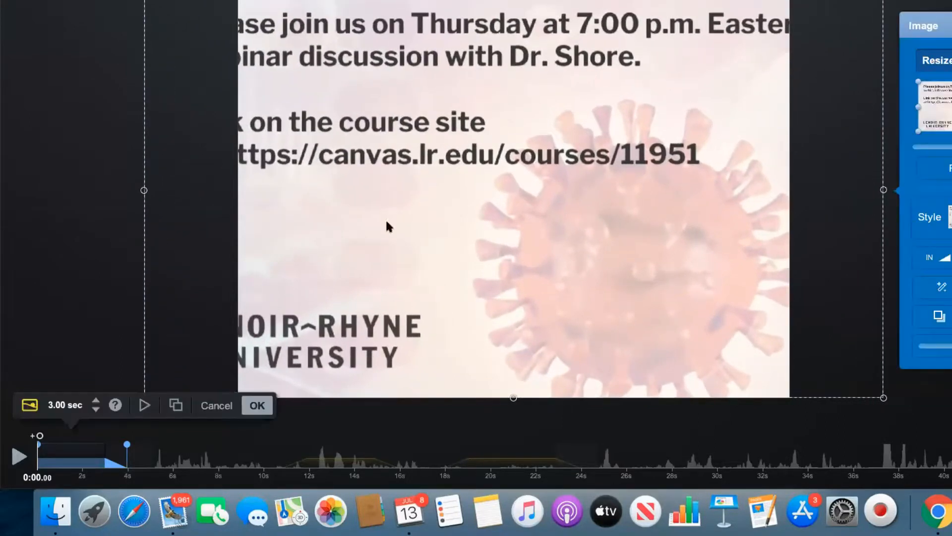
pyautogui.click(262, 410)
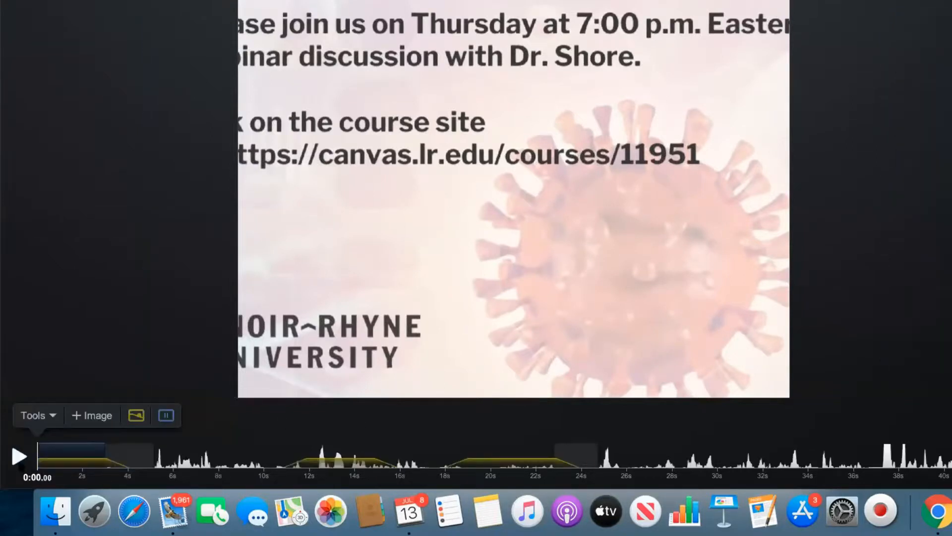
# - Play the recording from the start to check the opening image overlay, and pause playback after it at about 0:07
pyautogui.click(19, 457)
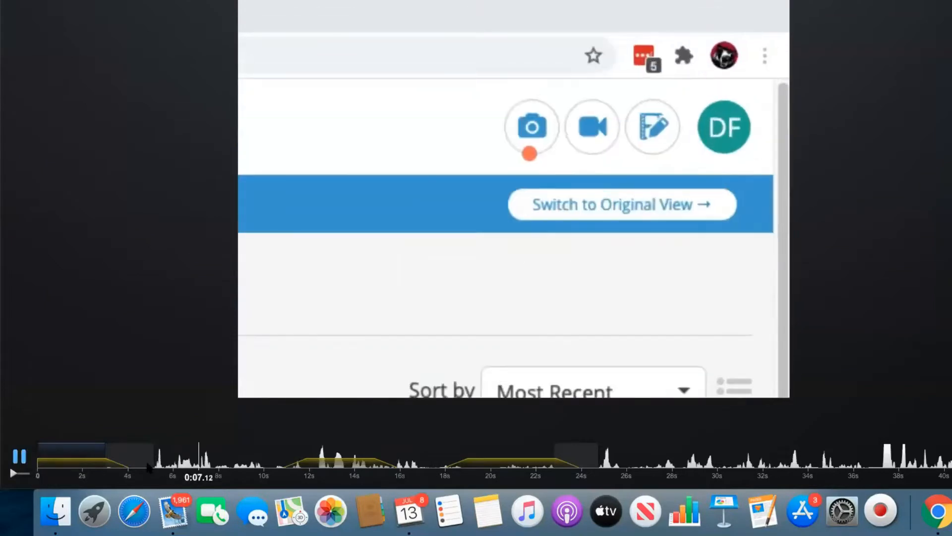
pyautogui.press('space')
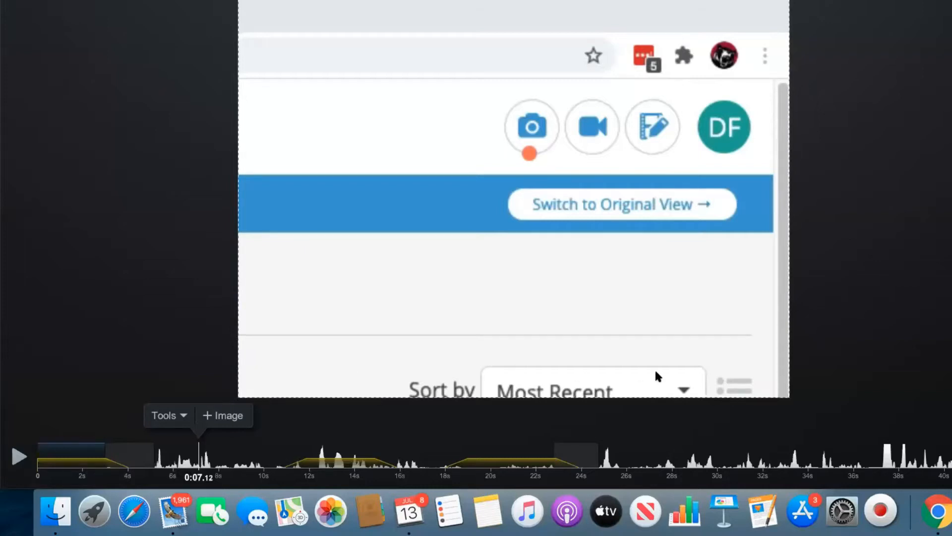
# - With the playhead at about 0:27.68, hide the mouse cursor in the recording and finish editing
pyautogui.click(665, 464)
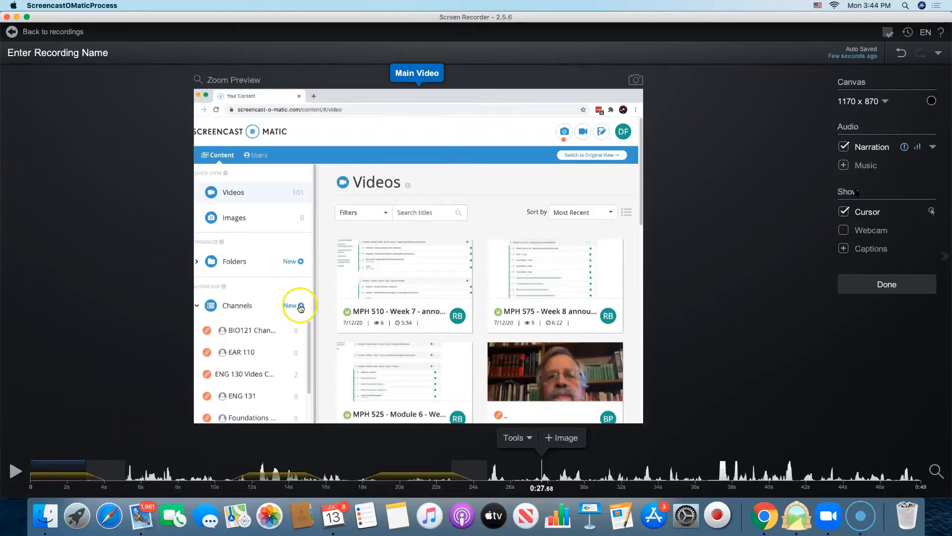
pyautogui.click(844, 212)
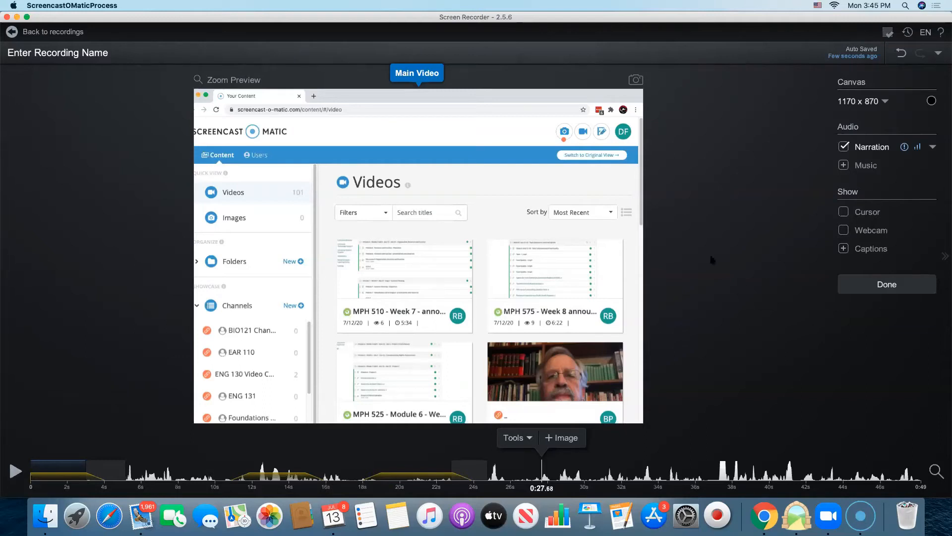
pyautogui.click(886, 286)
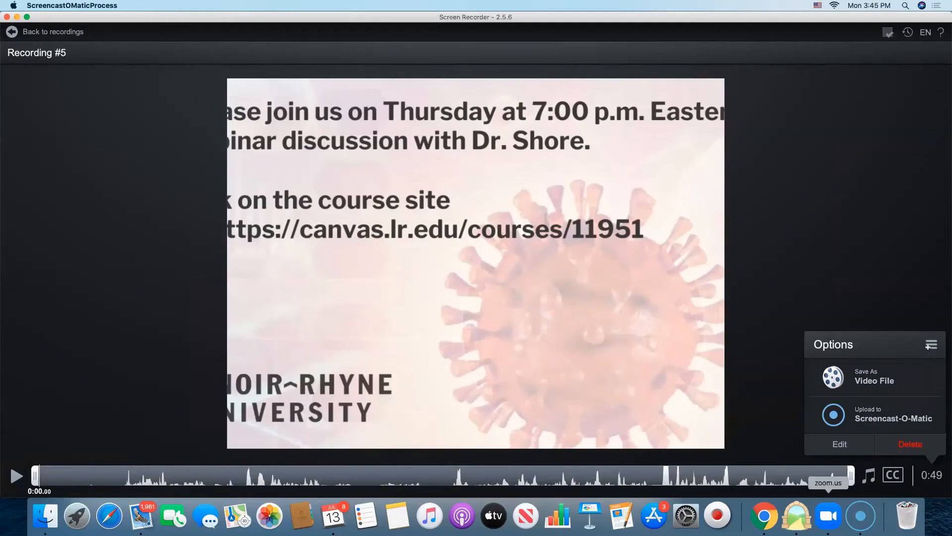
pyautogui.click(828, 518)
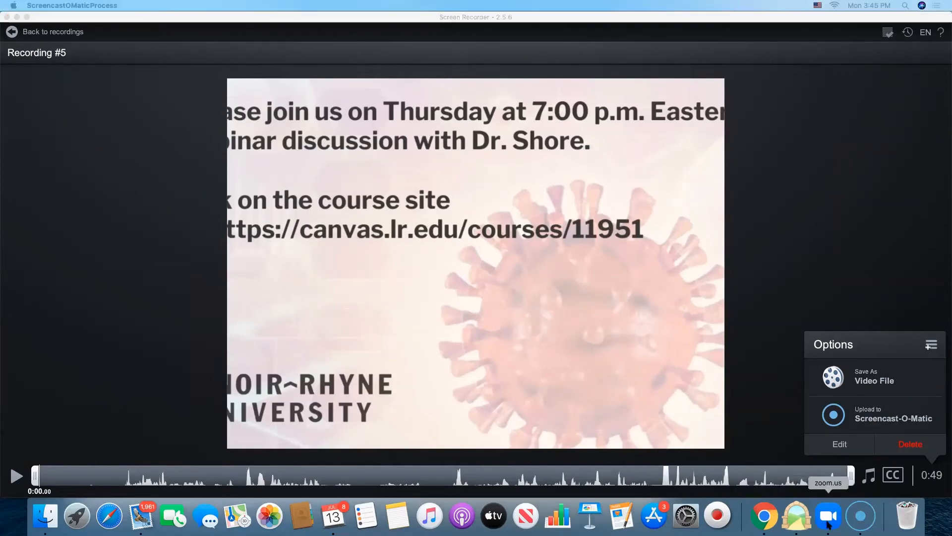